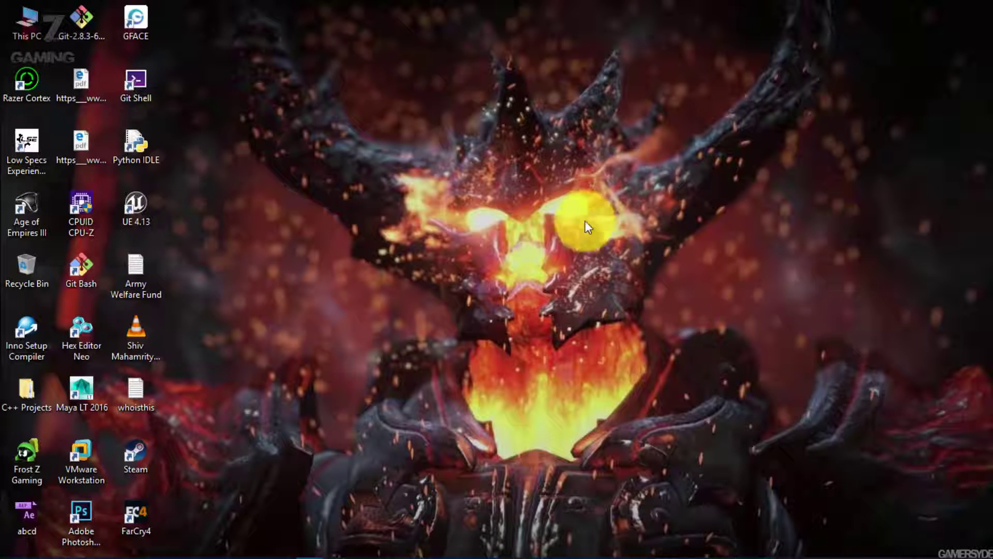
- Refresh the desktop repeatedly and select the FarCry4 and Low Specs Experience Free shortcuts
right_click(278, 108)
left_click(344, 149)
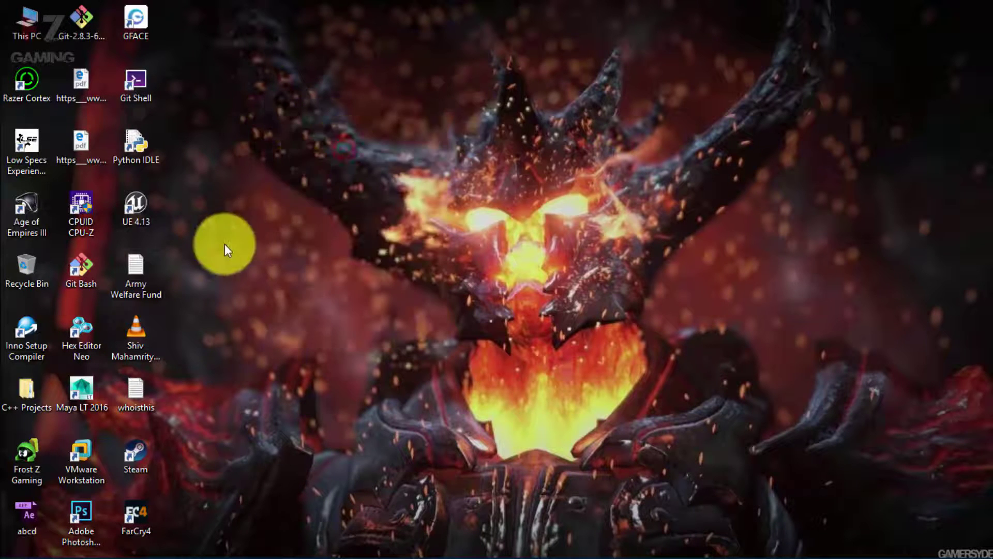
left_click(136, 517)
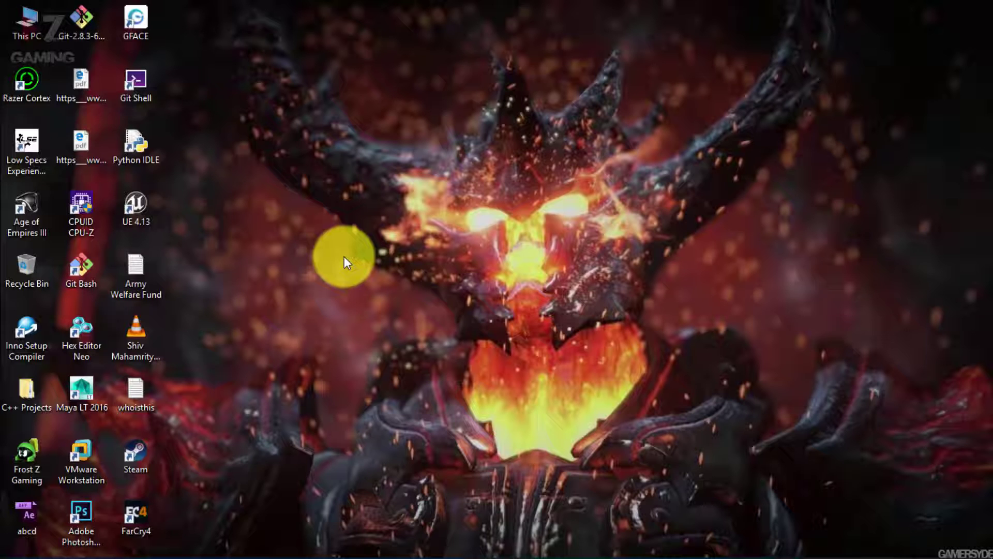
right_click(287, 148)
left_click(310, 191)
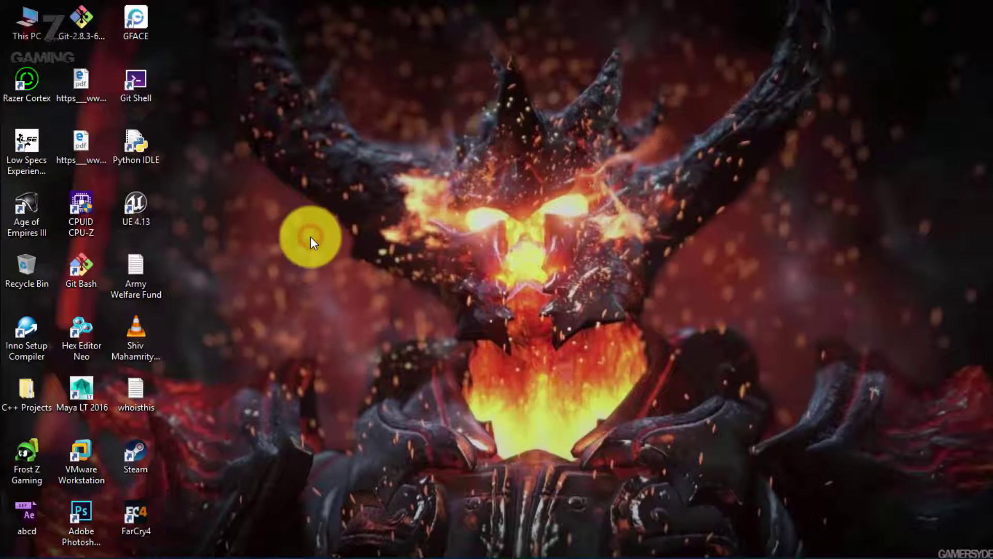
right_click(171, 1)
left_click(208, 44)
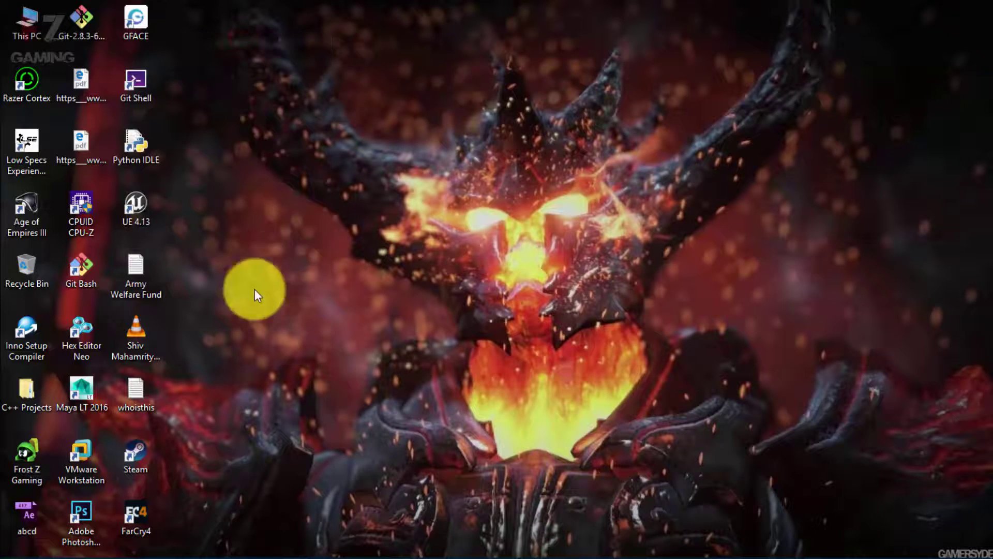
mouse_move(284, 550)
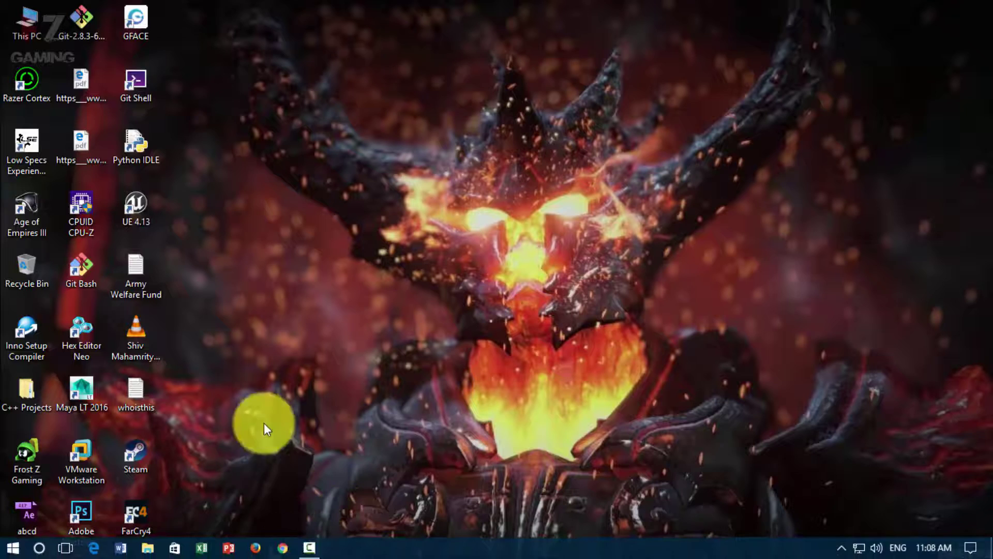
right_click(227, 232)
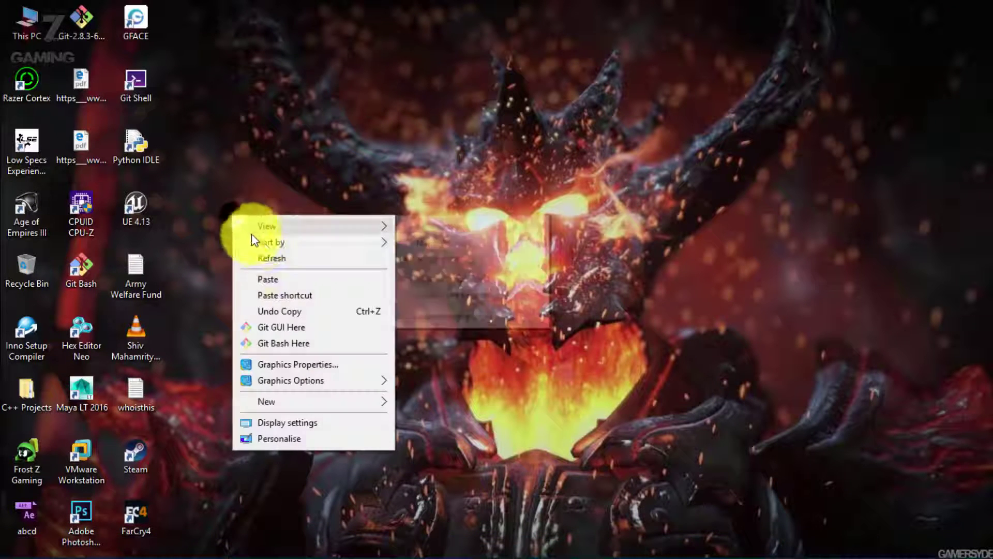
left_click(264, 247)
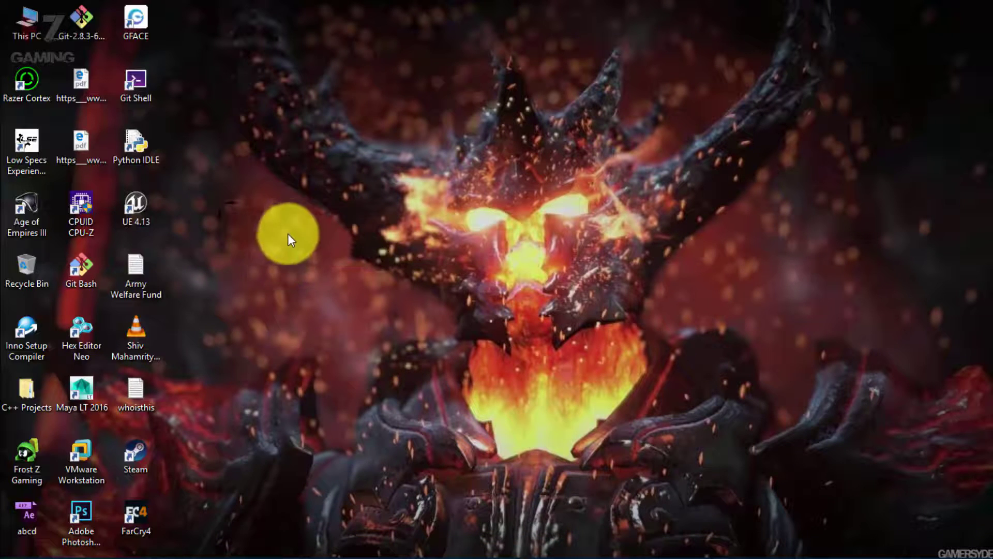
right_click(274, 227)
left_click(293, 158)
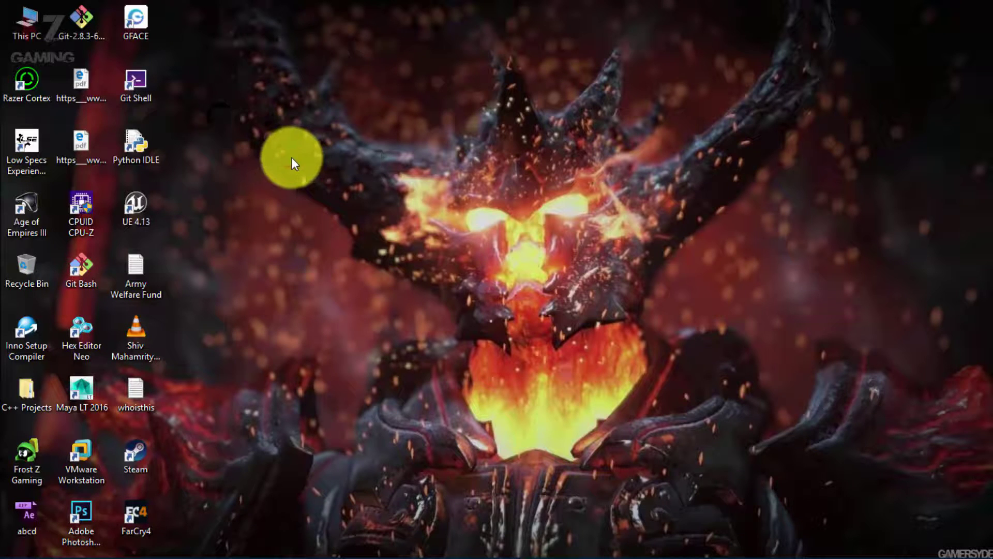
right_click(188, 129)
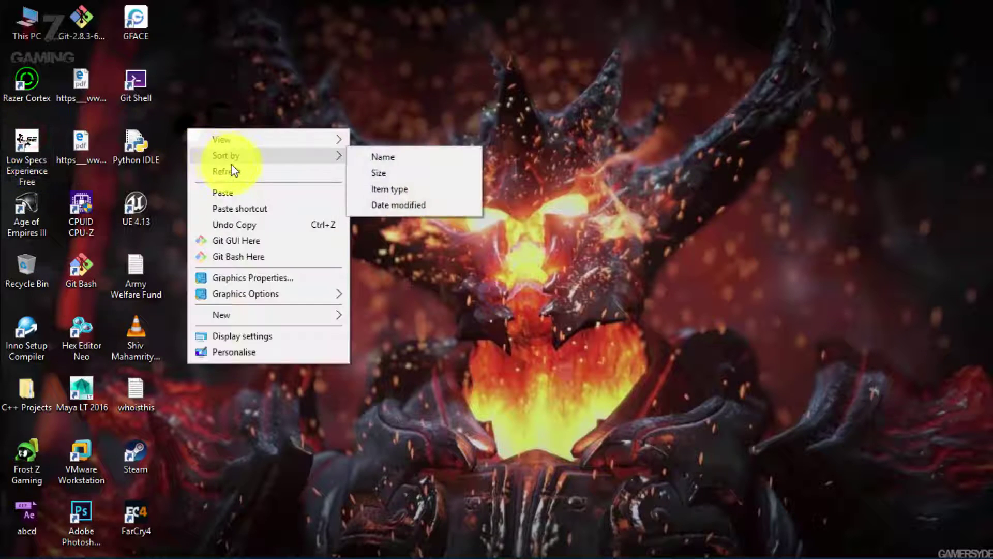
left_click(248, 172)
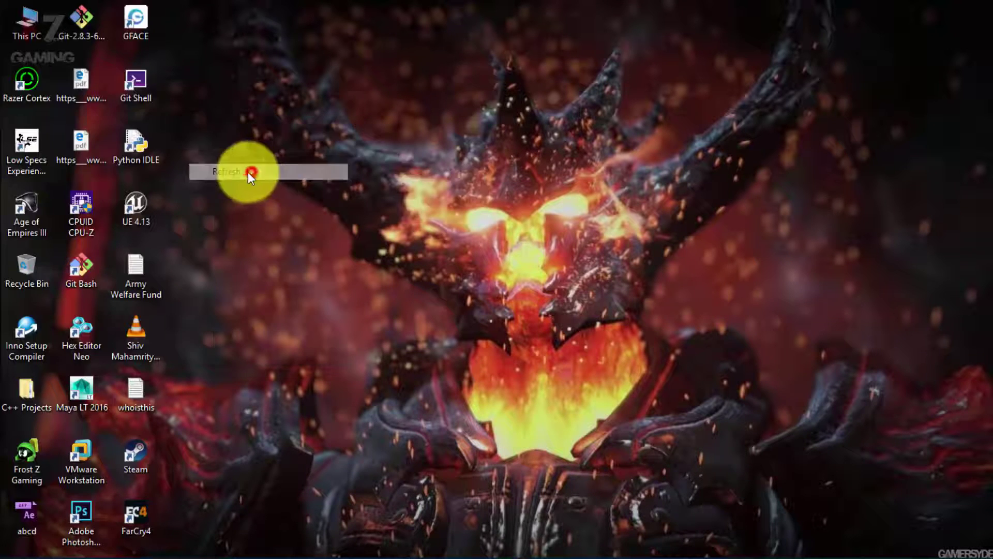
left_click(49, 153)
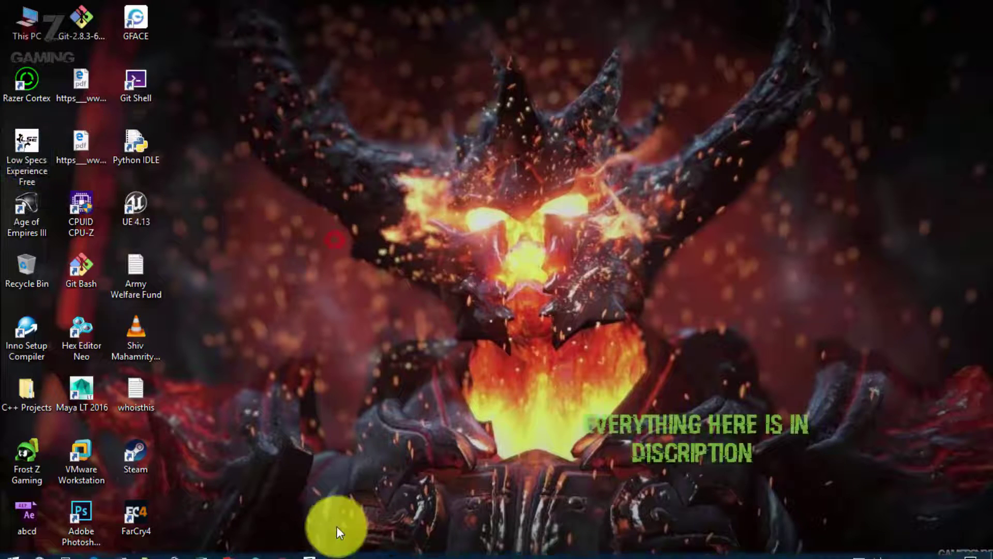
- Search Google for 'low spec experience' and open the Ragnos1997 Official Page result
left_click(277, 544)
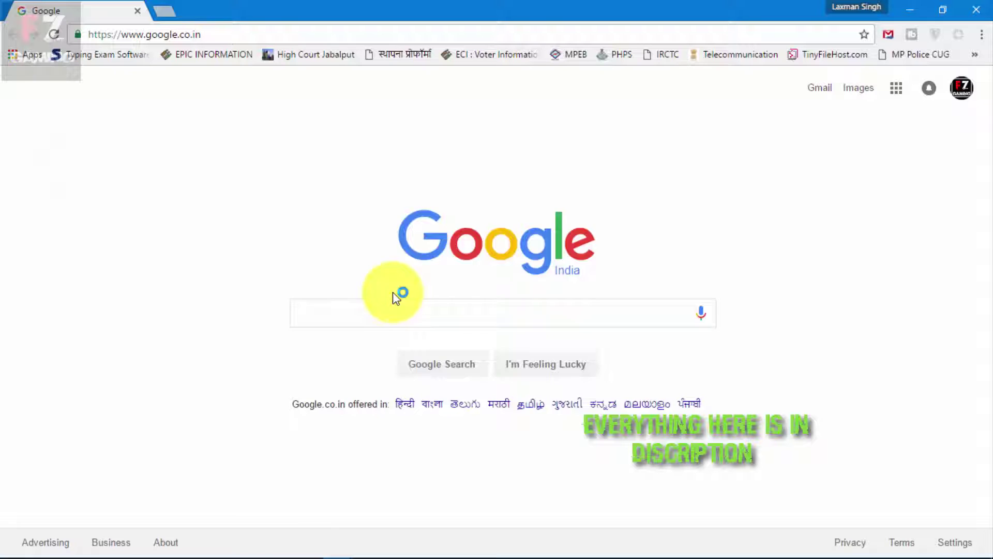
type("low s[ec")
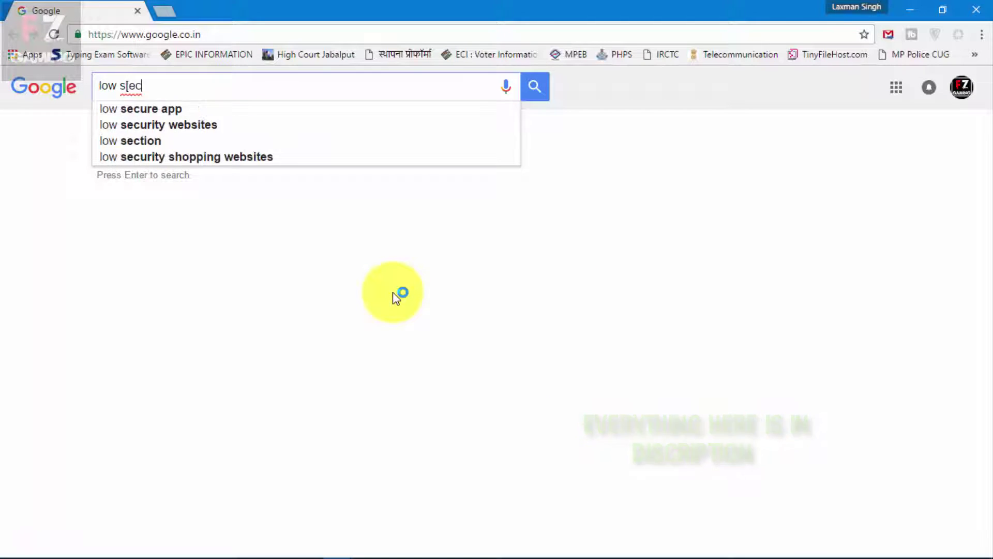
key("BackSpace")
key("BackSpace")
key("BackSpace")
type("pec")
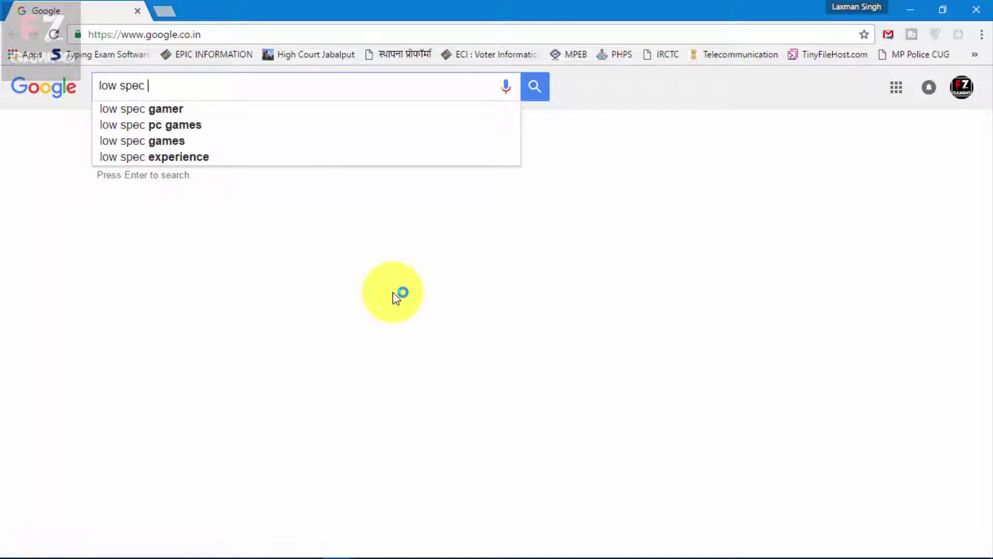
key("Down")
key("Down")
key("Down")
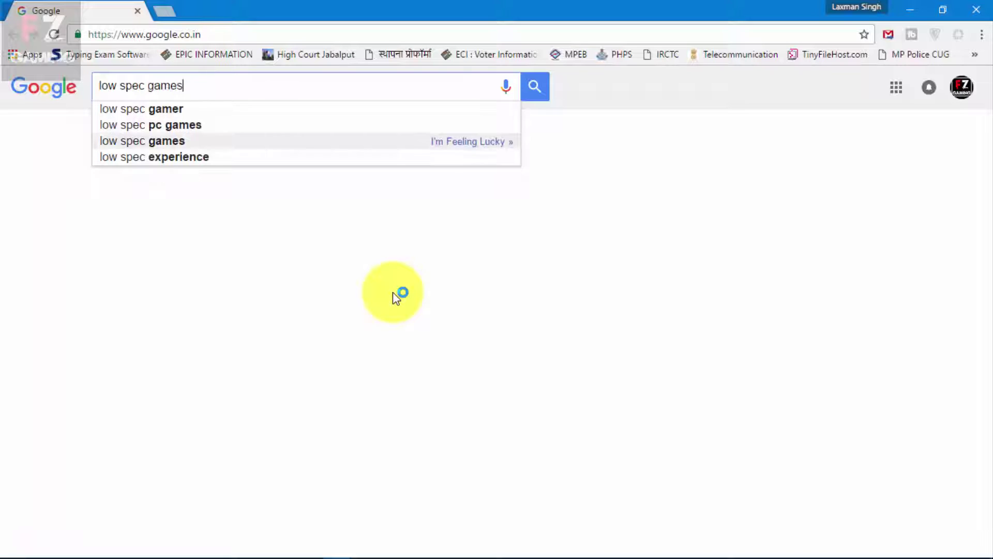
key("Down")
key("Return")
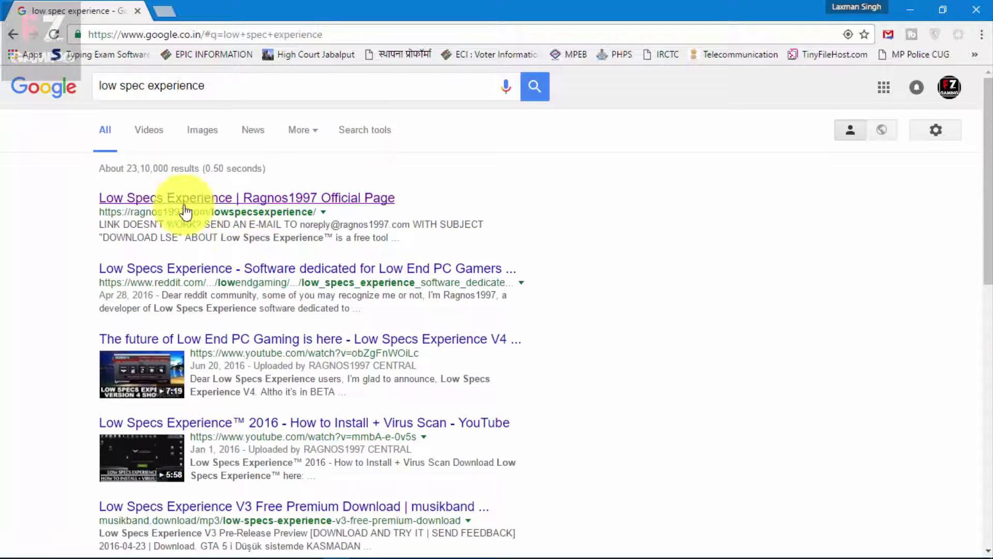
left_click(214, 203)
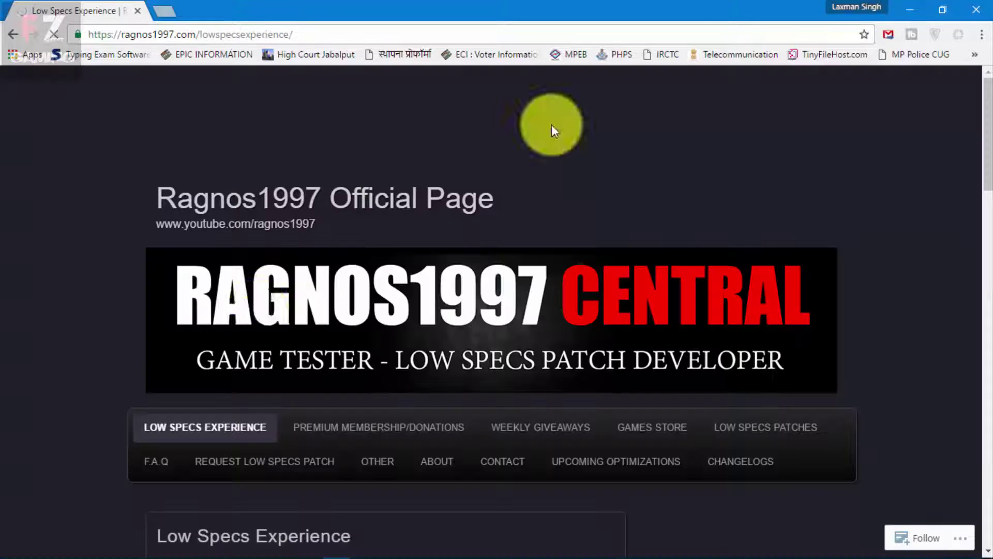
scroll(265, 322, "down", 3)
scroll(265, 322, "down", 3)
scroll(470, 255, "down", 5)
scroll(469, 254, "down", 5)
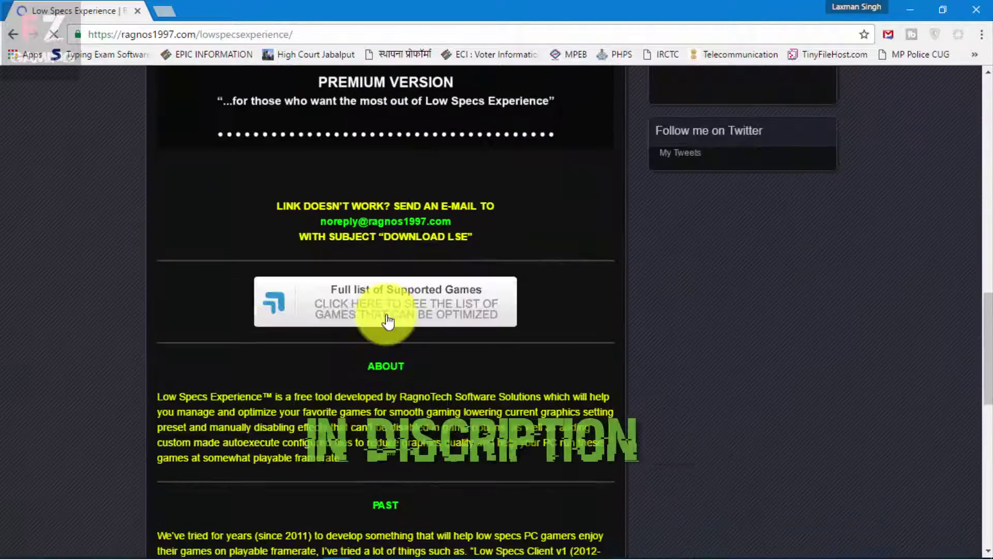
scroll(323, 298, "down", 5)
scroll(323, 298, "up", 5)
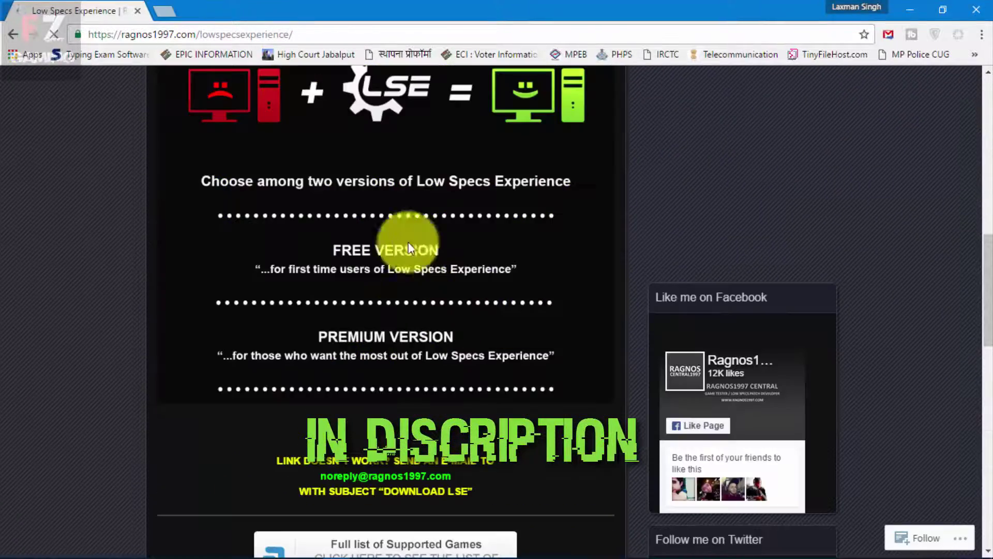
scroll(362, 287, "up", 5)
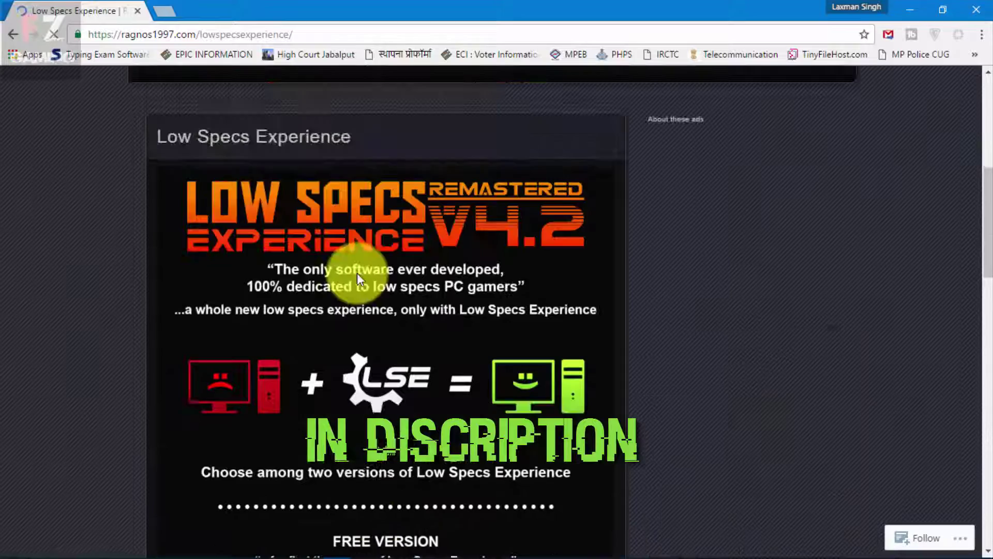
scroll(344, 389, "up", 8)
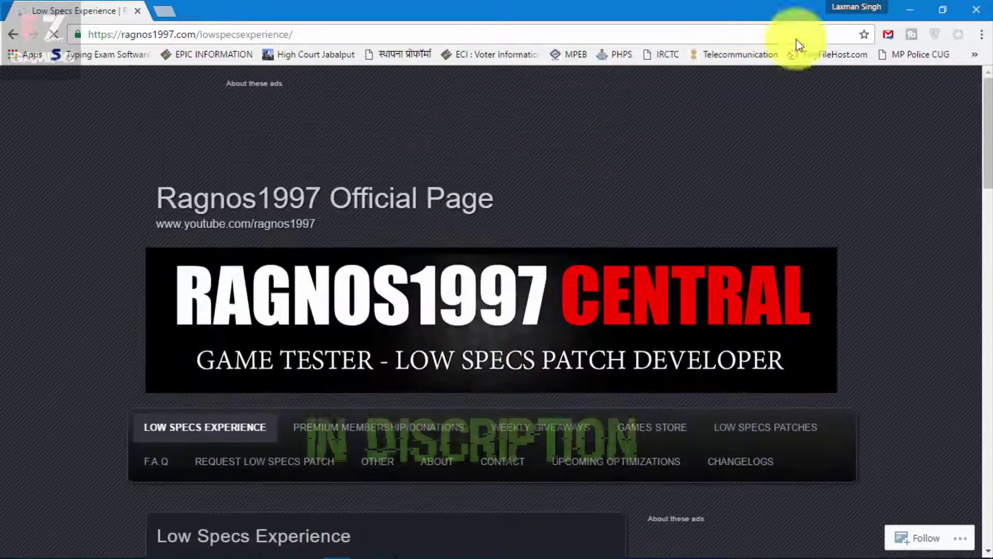
left_click(908, 9)
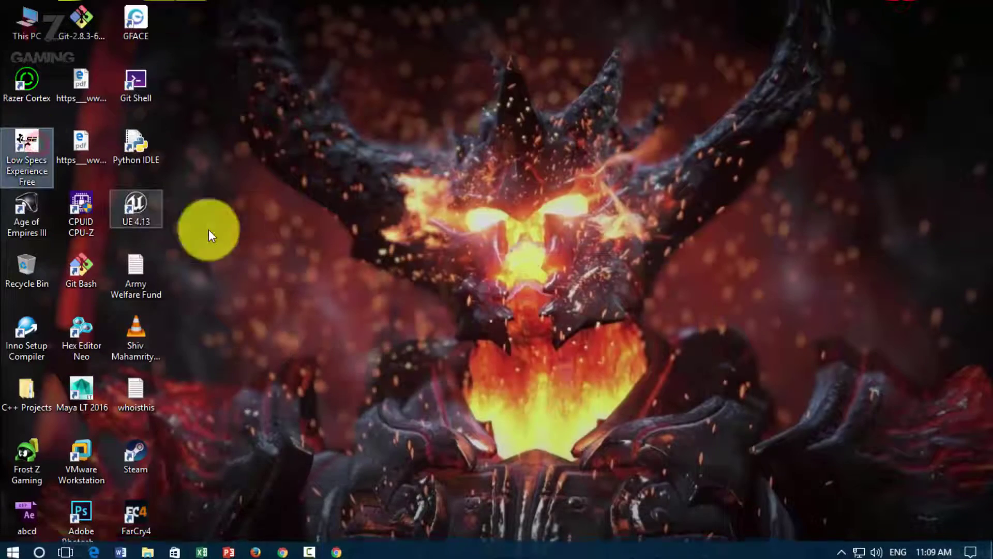
left_click(336, 550)
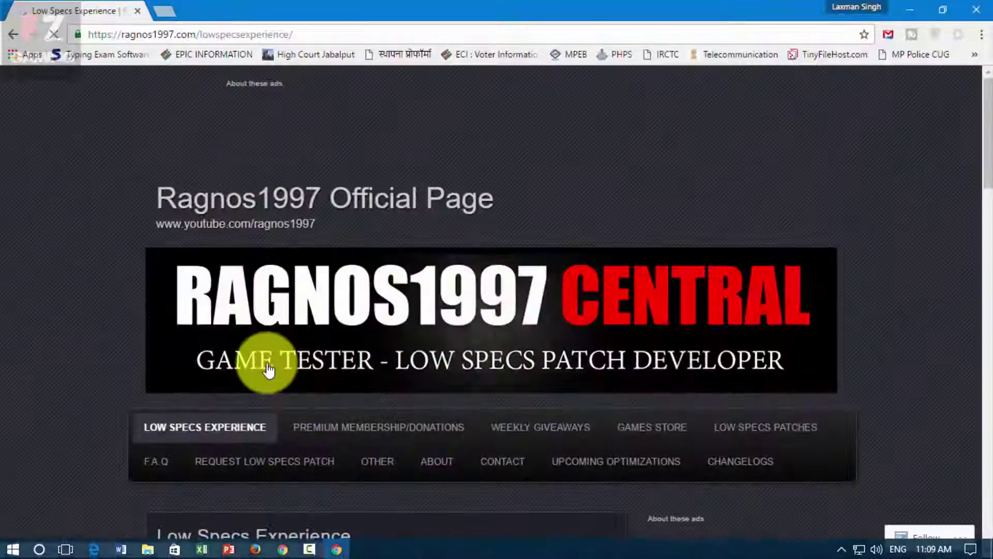
scroll(391, 363, "down", 5)
scroll(282, 341, "down", 2)
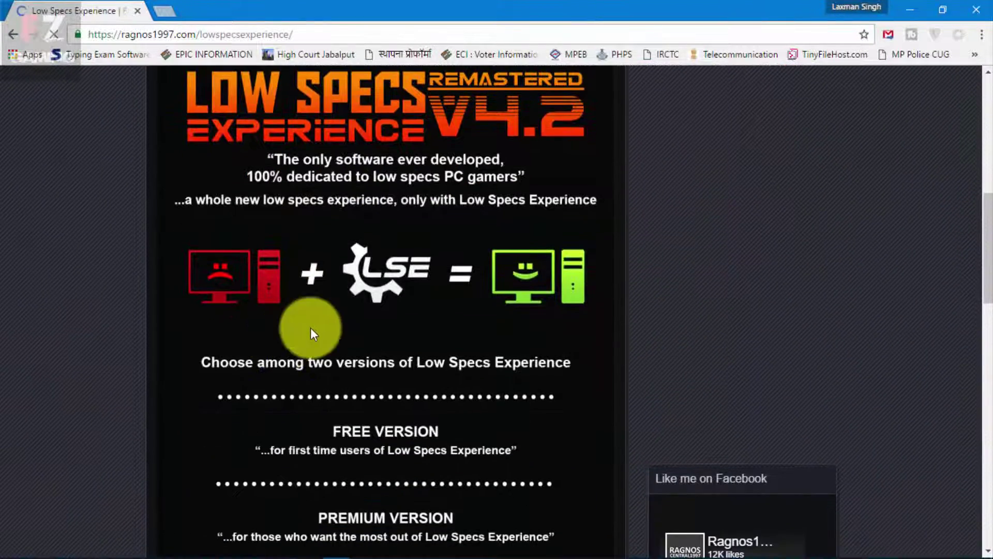
- Search 'unpark cpu' in a new tab, open Coder Bag's article, and download Unpark-CPU-App.zip
left_click(159, 10)
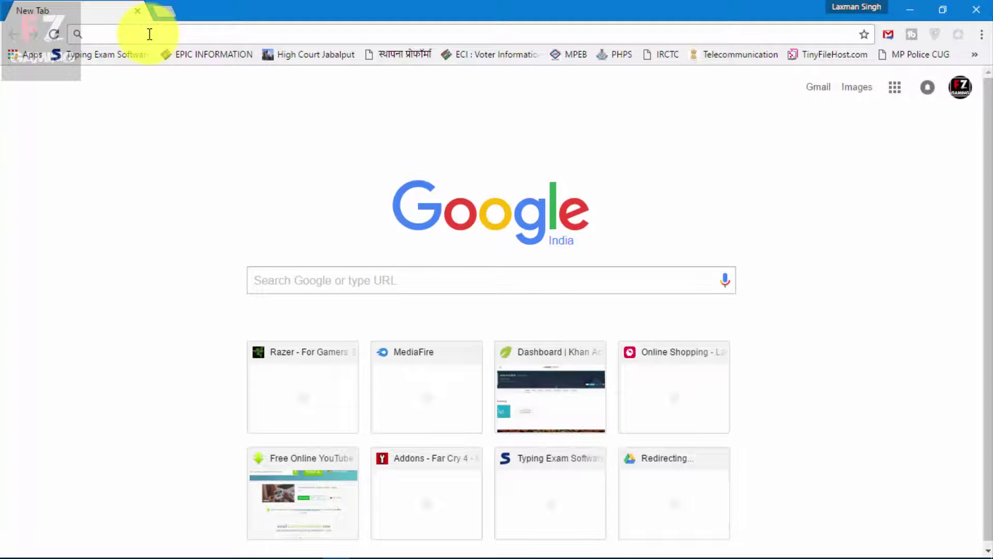
type("un")
type("pack c")
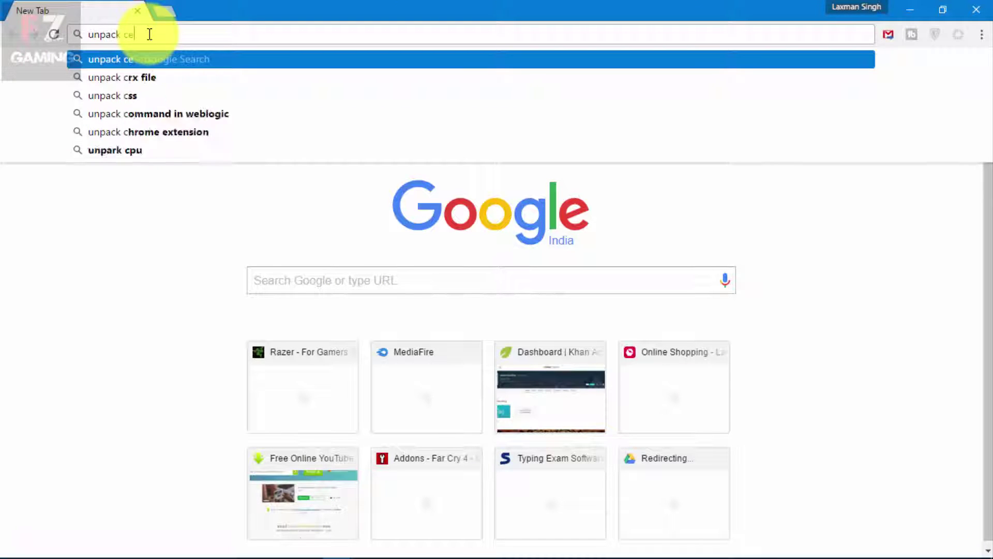
type("e")
key("BackSpace")
key("BackSpace")
type("cpu")
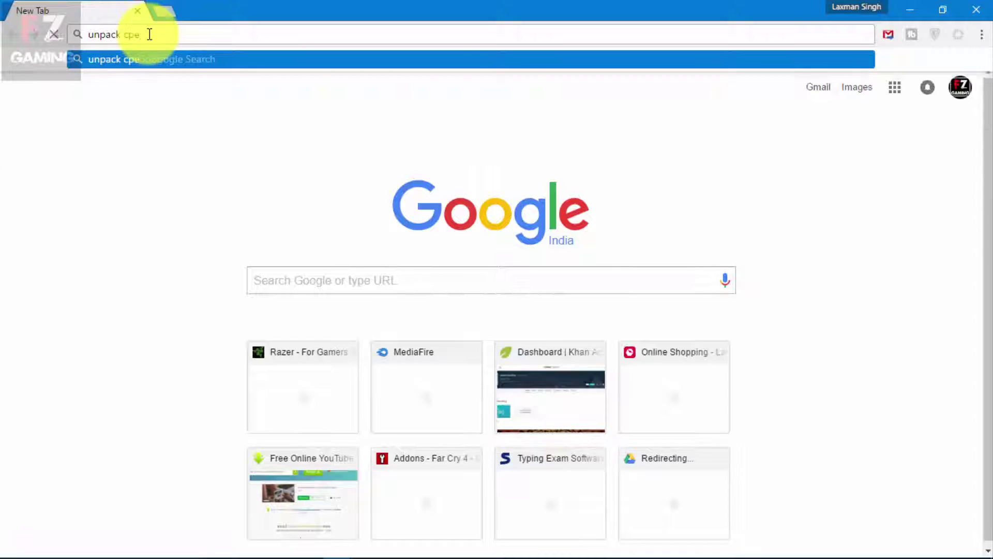
key("Return")
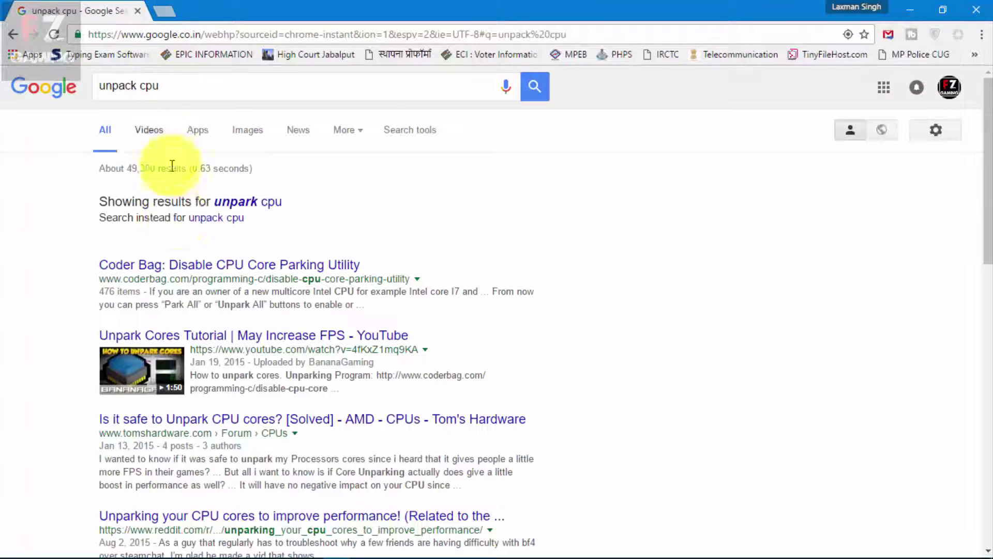
left_click(255, 205)
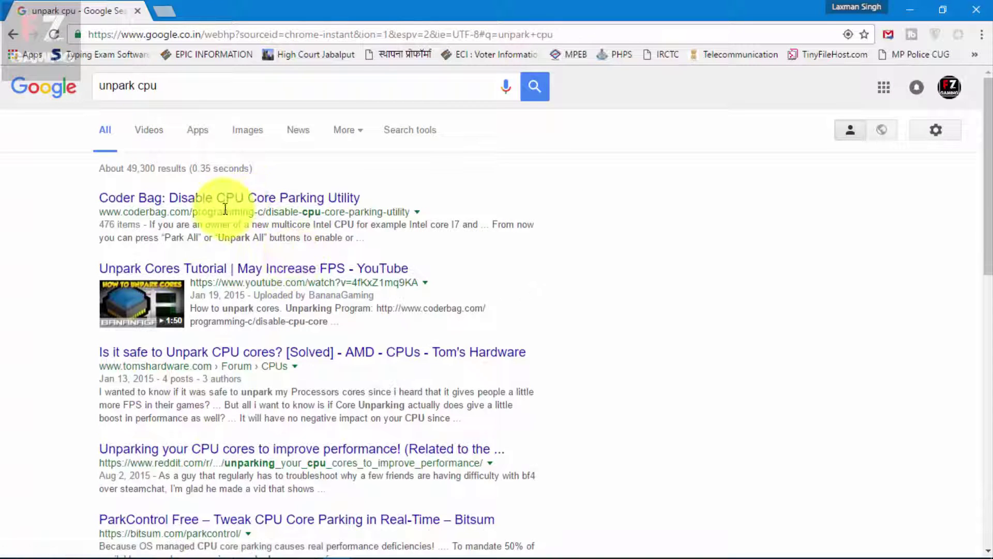
left_click(170, 197)
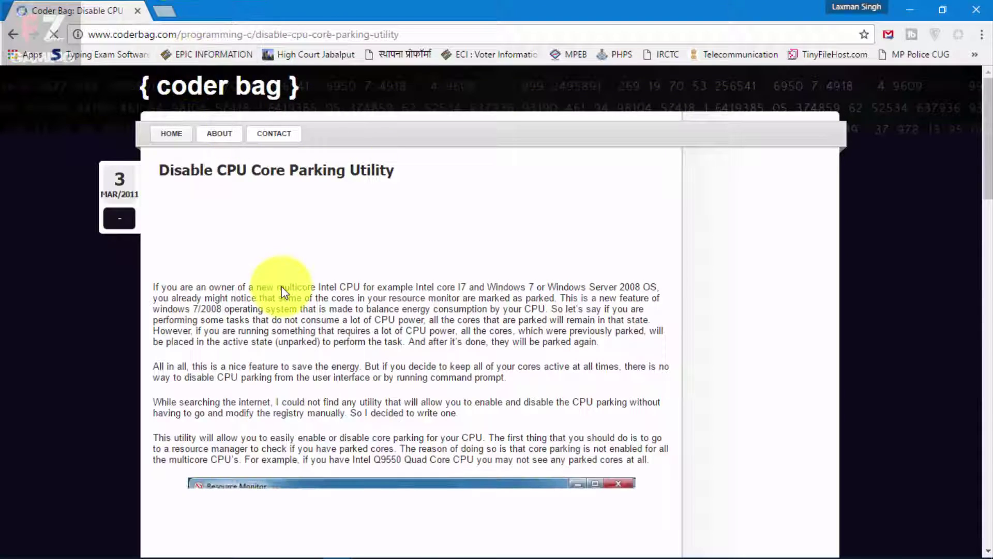
scroll(512, 281, "down", 3)
scroll(376, 307, "down", 2)
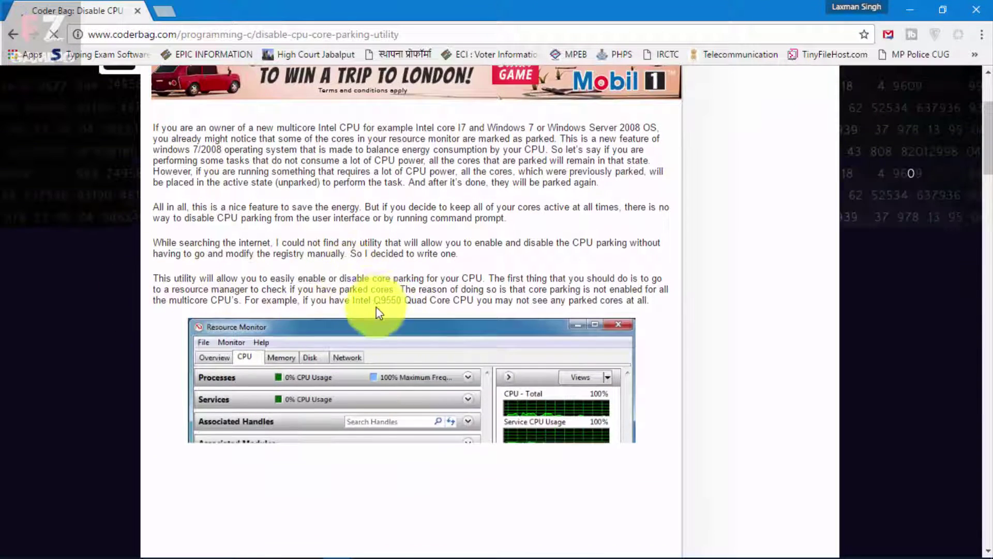
scroll(376, 307, "down", 5)
scroll(435, 233, "down", 4)
scroll(419, 203, "down", 5)
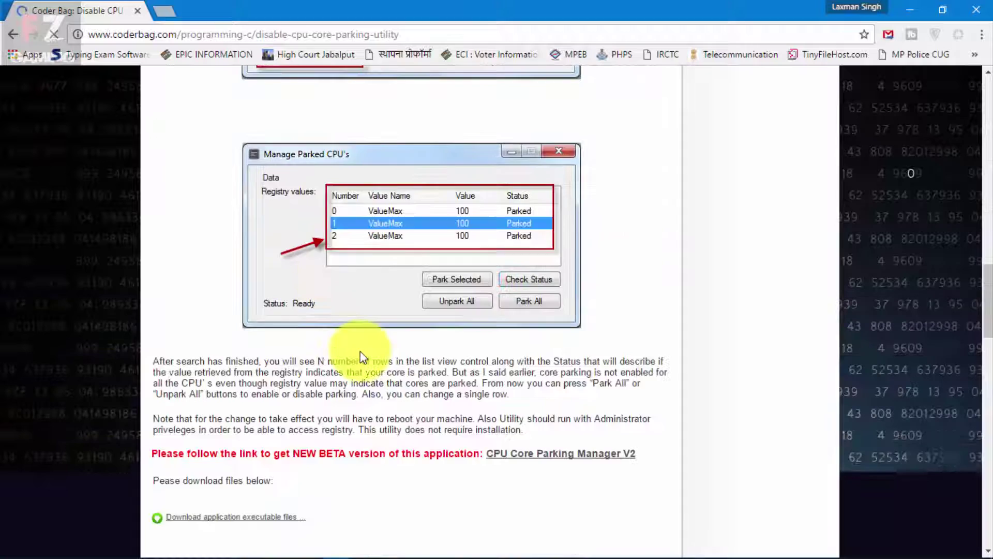
scroll(362, 355, "down", 4)
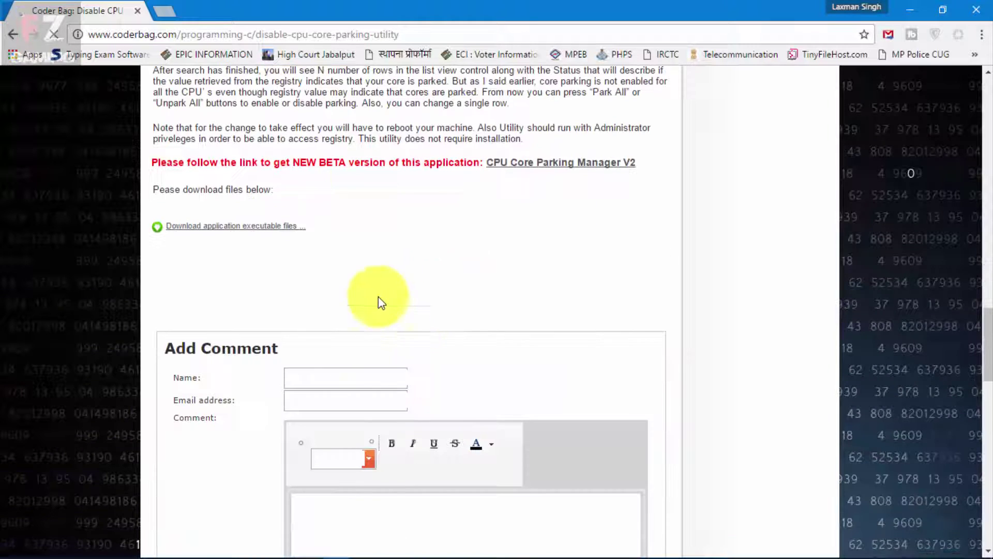
left_click(235, 228)
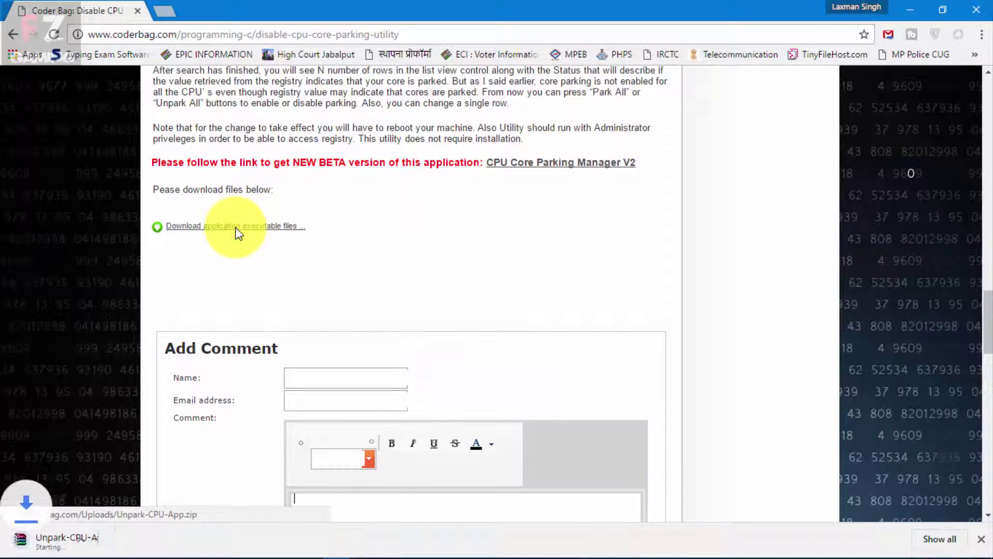
- Show the downloaded zip in its folder and extract it into an Unpark-CPU-App folder
left_click(916, 534)
left_click(392, 206)
right_click(241, 99)
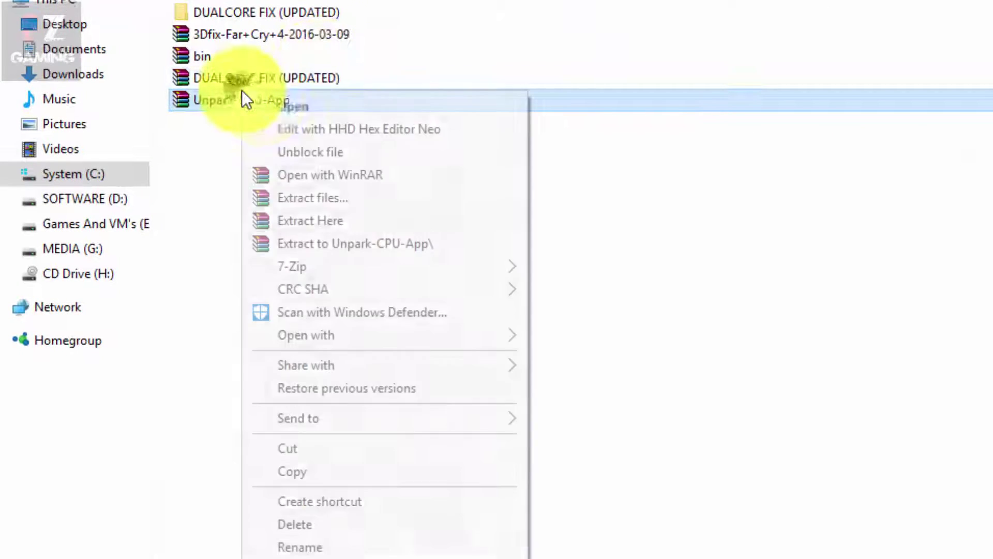
left_click(309, 153)
right_click(227, 101)
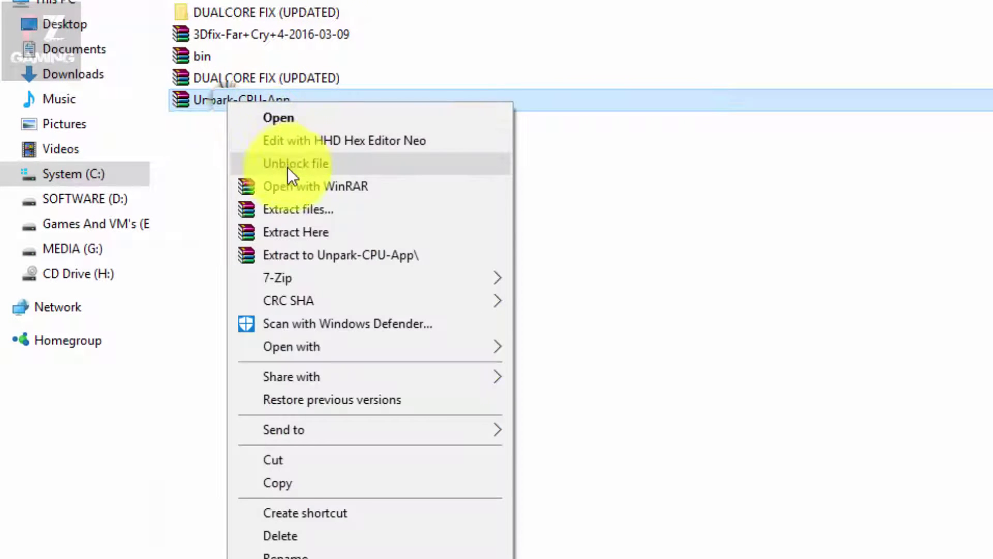
left_click(298, 209)
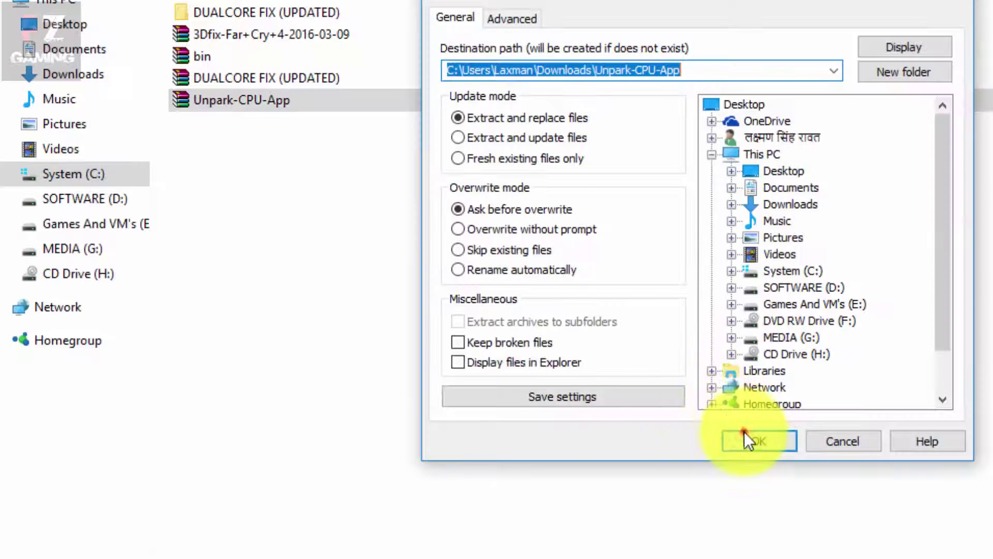
left_click(754, 437)
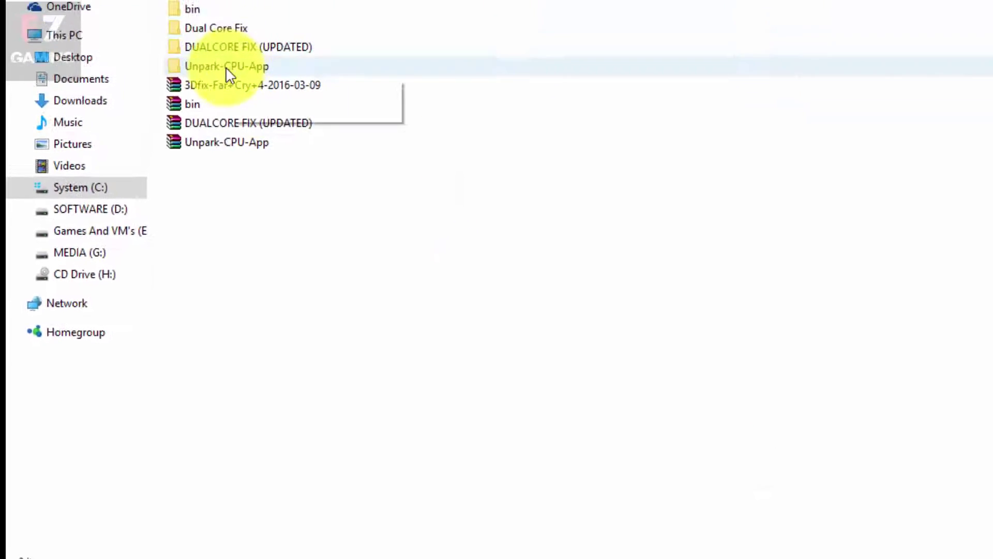
- Open the extracted Unpark-CPU-App folders, launch UnparkCPU, and close File Explorer
double_click(226, 68)
double_click(184, 78)
double_click(175, 119)
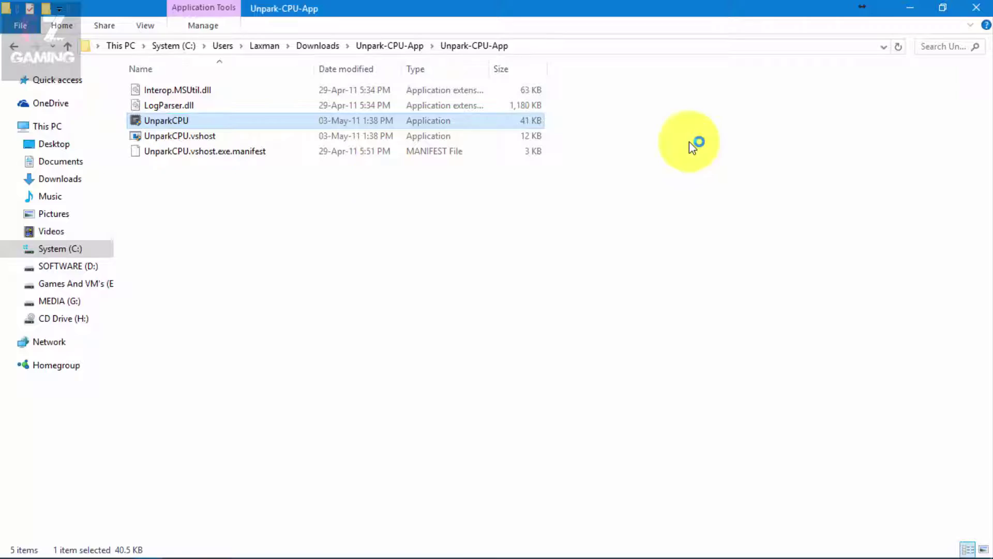
left_click(909, 8)
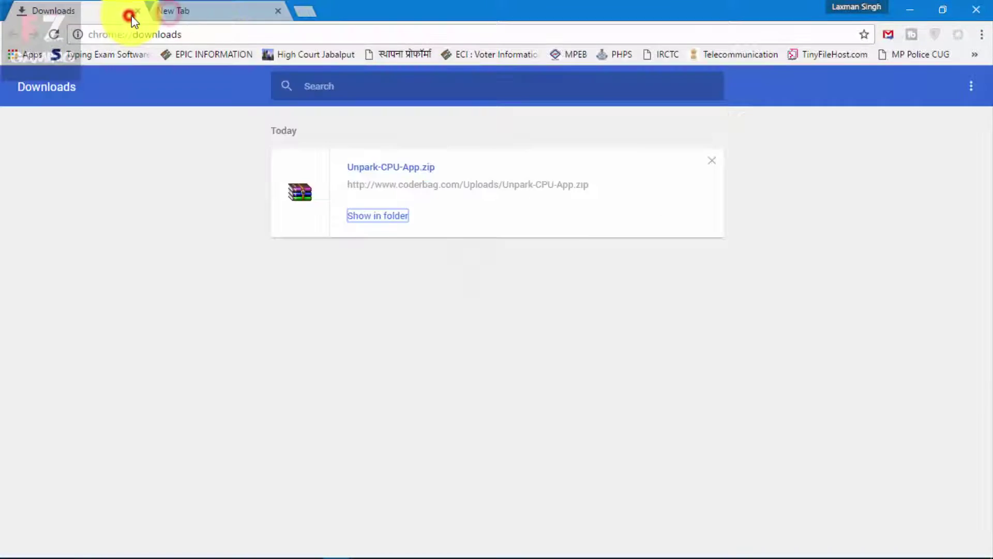
- Check core status, unpark both CPU cores to value 0, and close Manage Parked CPU's
left_click(136, 10)
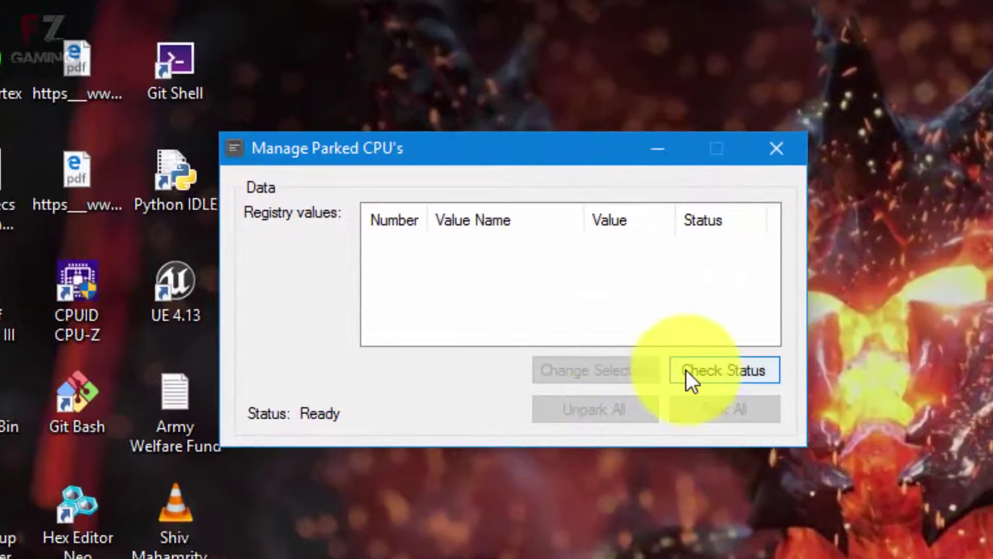
left_click(687, 367)
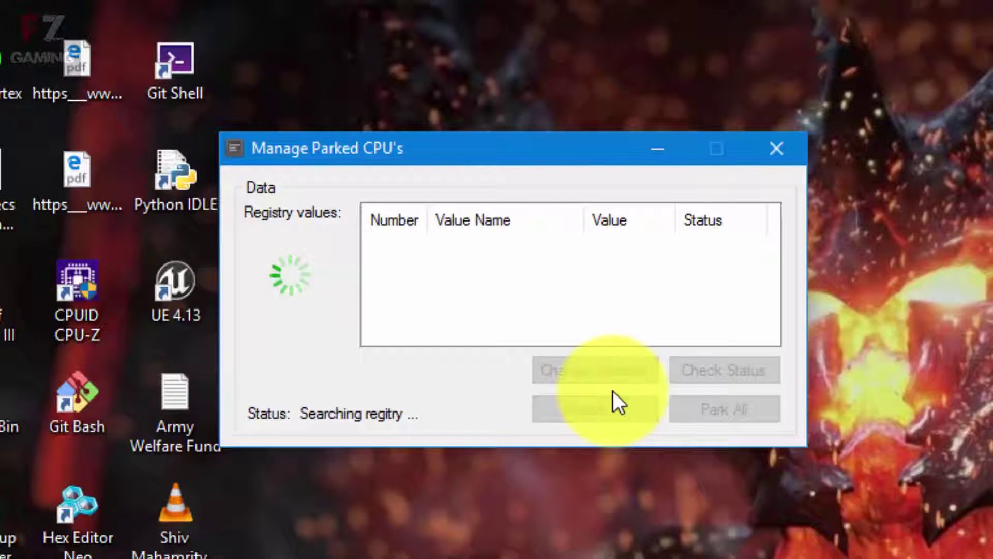
left_click_drag(534, 148, 541, 148)
left_click(620, 412)
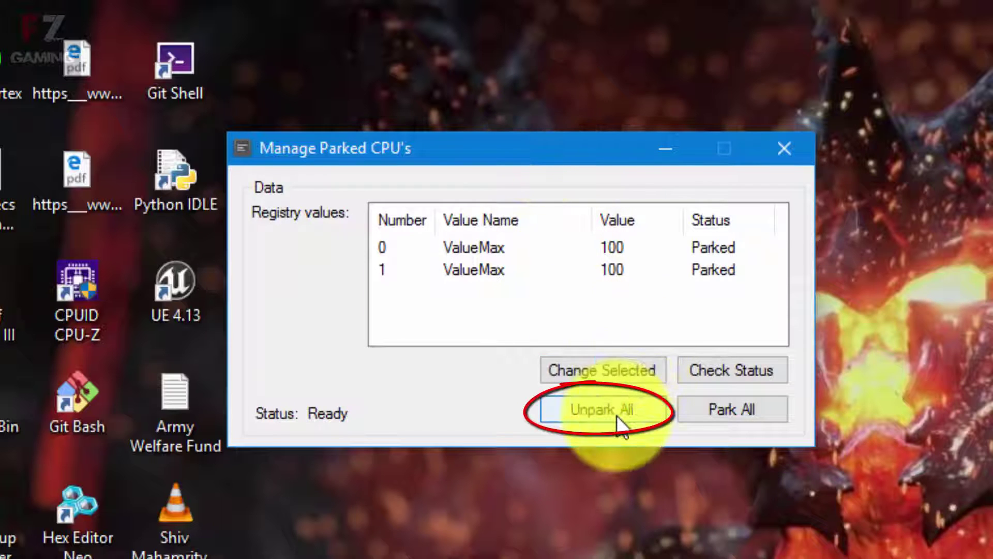
left_click(620, 419)
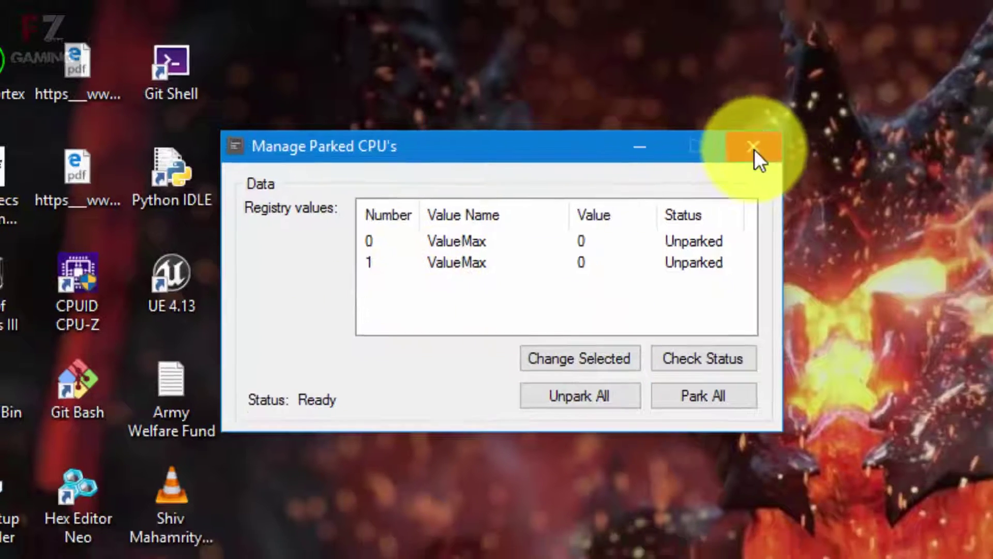
left_click(754, 149)
- Refresh the desktop twice, bring up Chrome on razerzone.com/cortex, and open a new tab
right_click(332, 98)
left_click(370, 143)
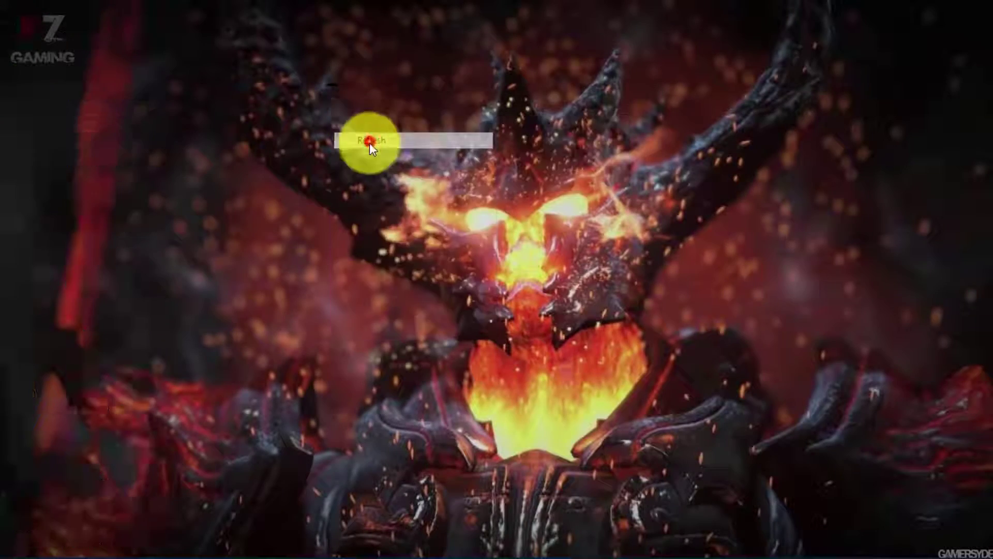
right_click(295, 127)
left_click(328, 156)
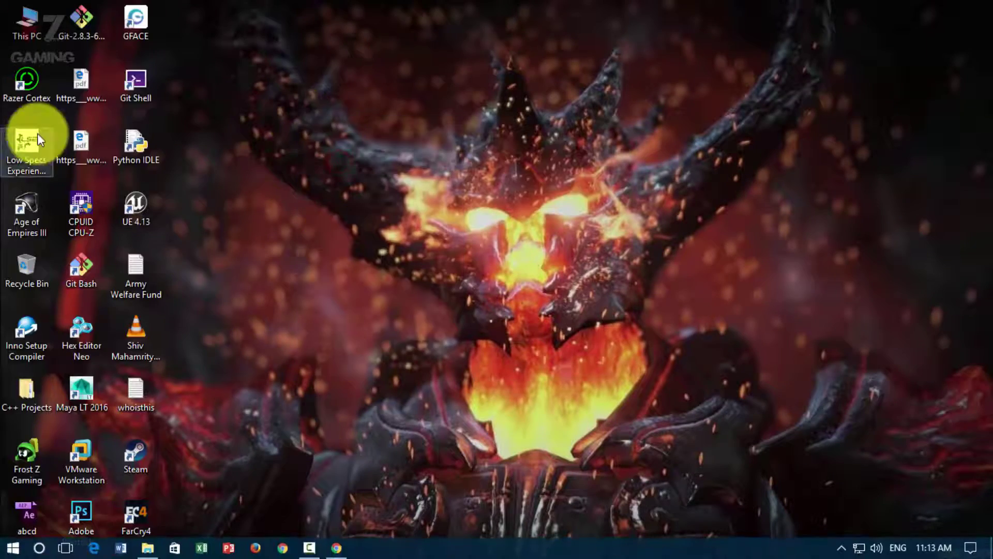
left_click(336, 548)
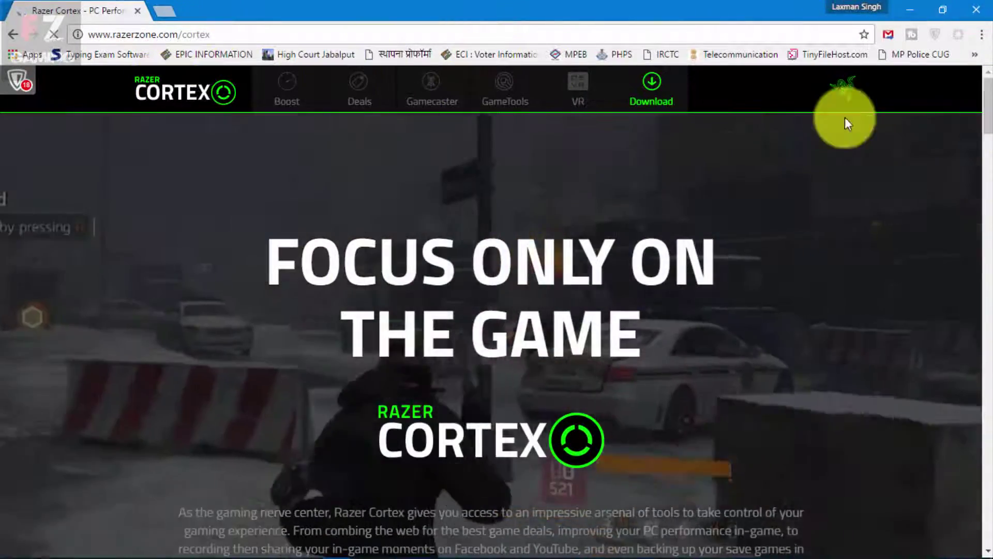
scroll(840, 205, "down", 5)
scroll(544, 233, "down", 4)
scroll(404, 240, "up", 6)
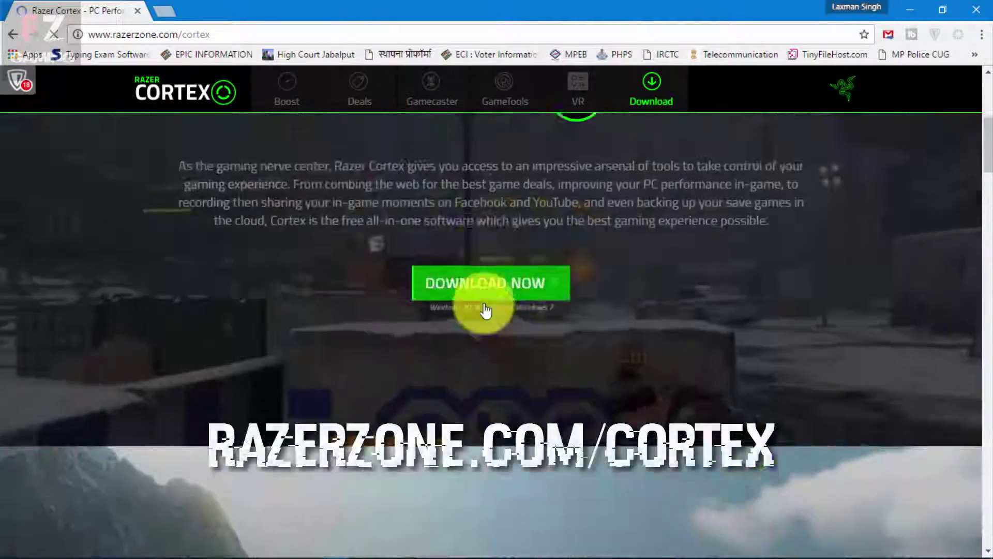
scroll(485, 309, "up", 4)
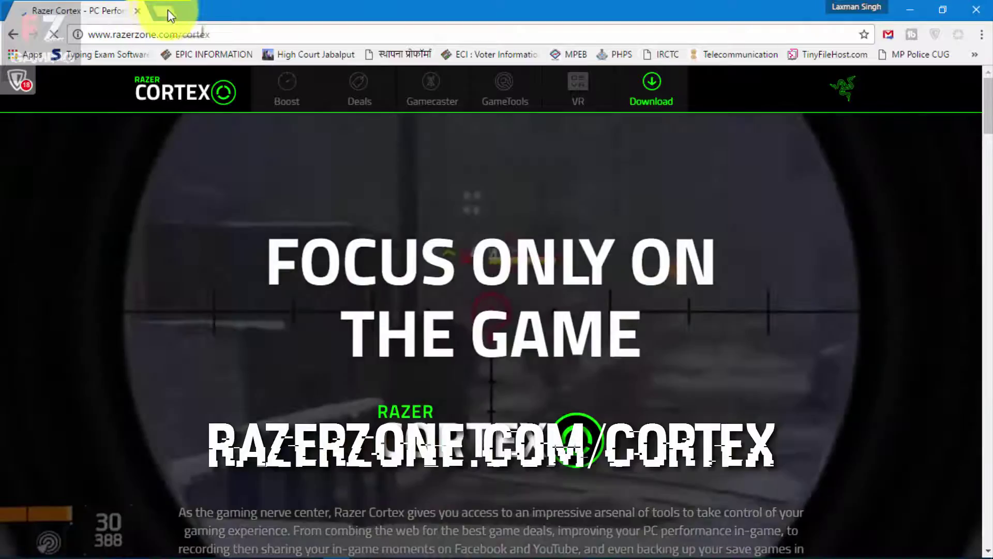
scroll(370, 130, "down", 3)
scroll(465, 232, "down", 1)
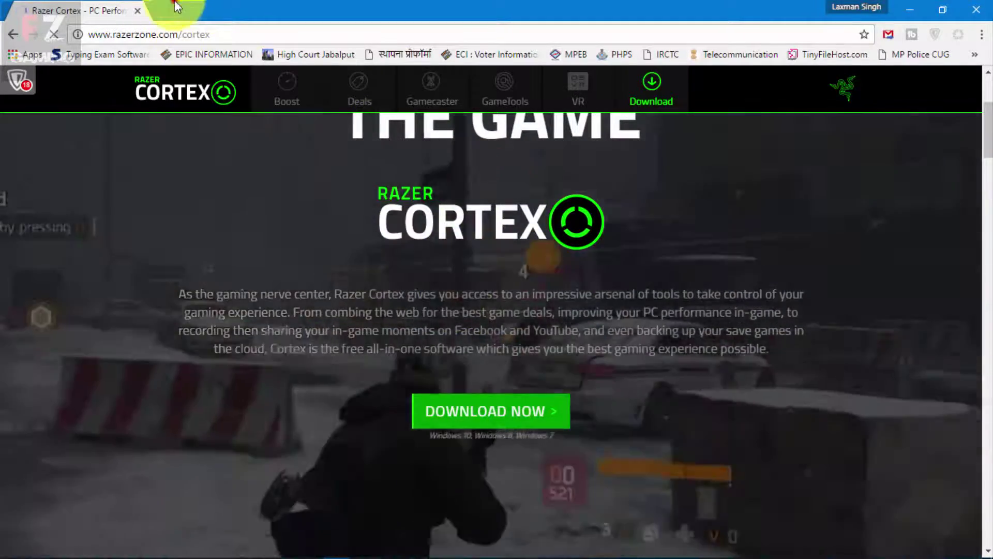
left_click(177, 6)
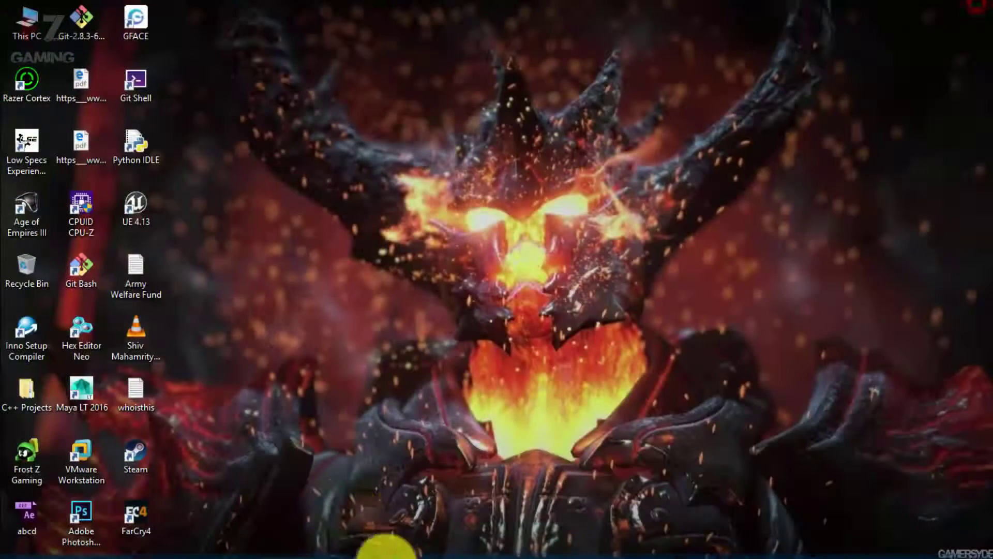
- Search Google for 'far cry 4 dual core fix extreme injector v3.3' from the omnibox
left_click(307, 548)
left_click(154, 32)
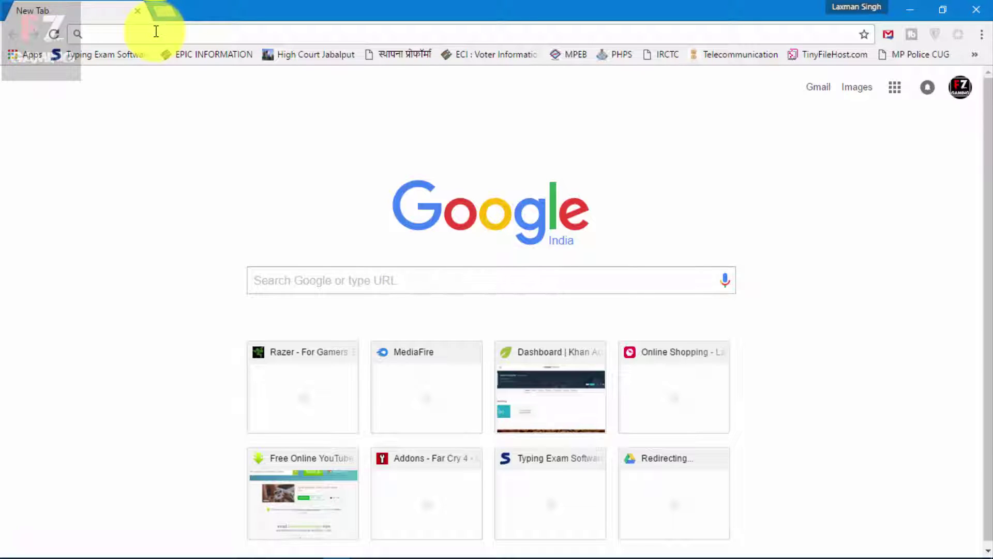
type("far")
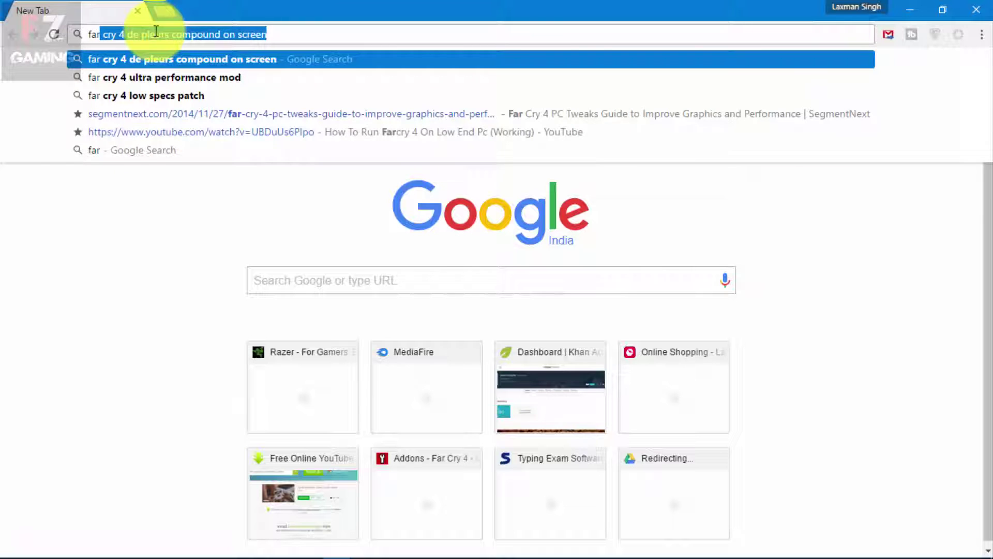
type(" cry 4 low sp")
key("BackSpace")
key("BackSpace")
key("BackSpace")
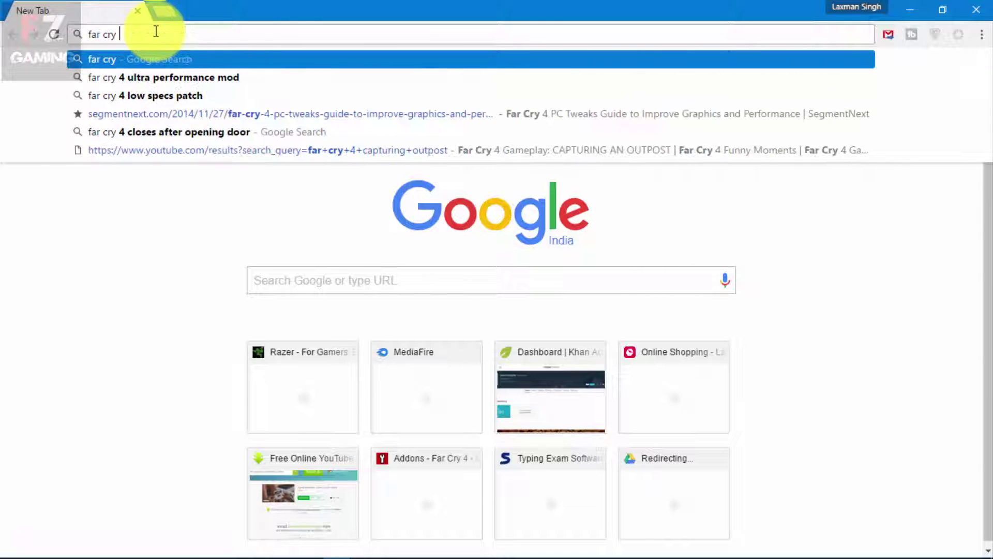
type("4 ")
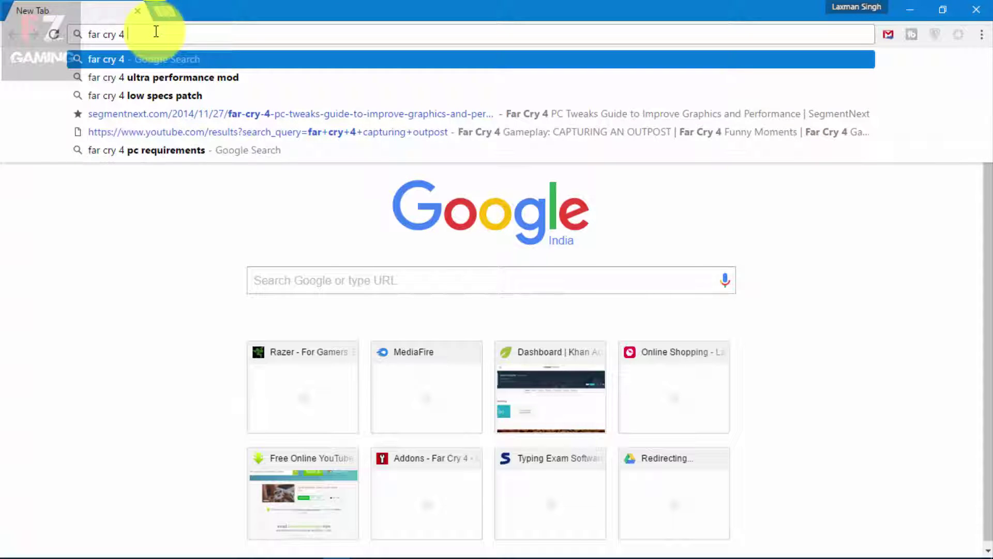
type("du")
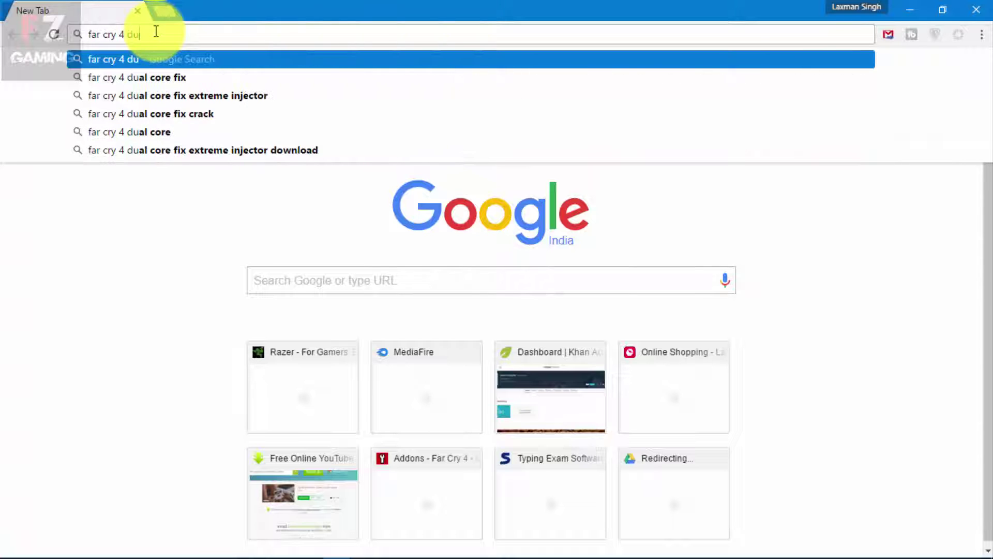
key("Down")
key("Down")
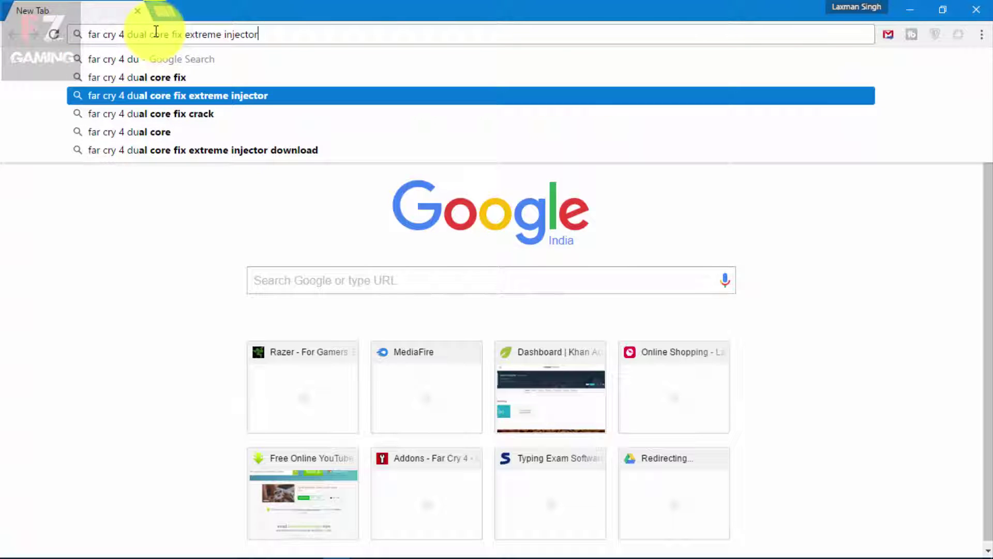
key("Down")
key("Down")
key("Down")
key("Return")
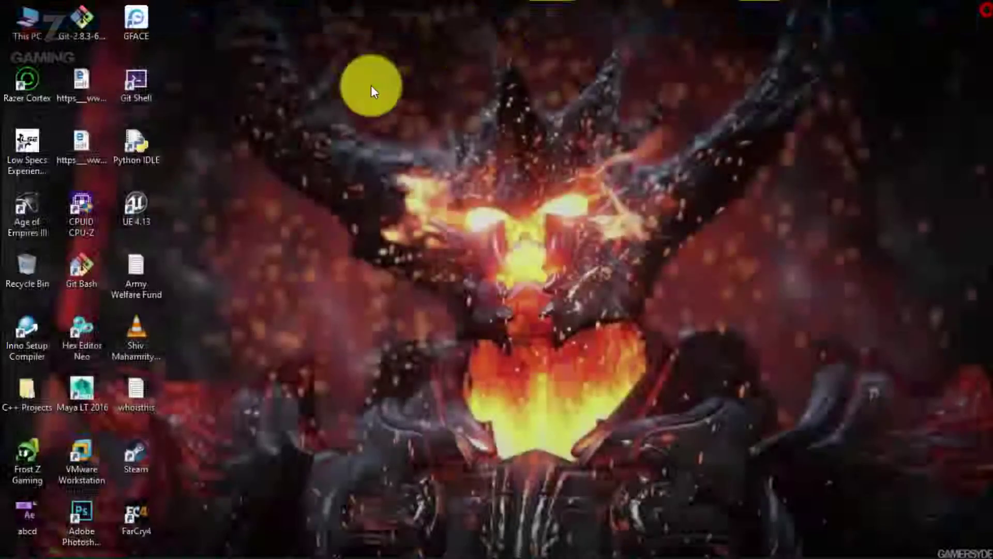
- Paste the copied DUALCORE FIX files into Far Cry 4's bin folder and select Extreme Injector v3
right_click(183, 94)
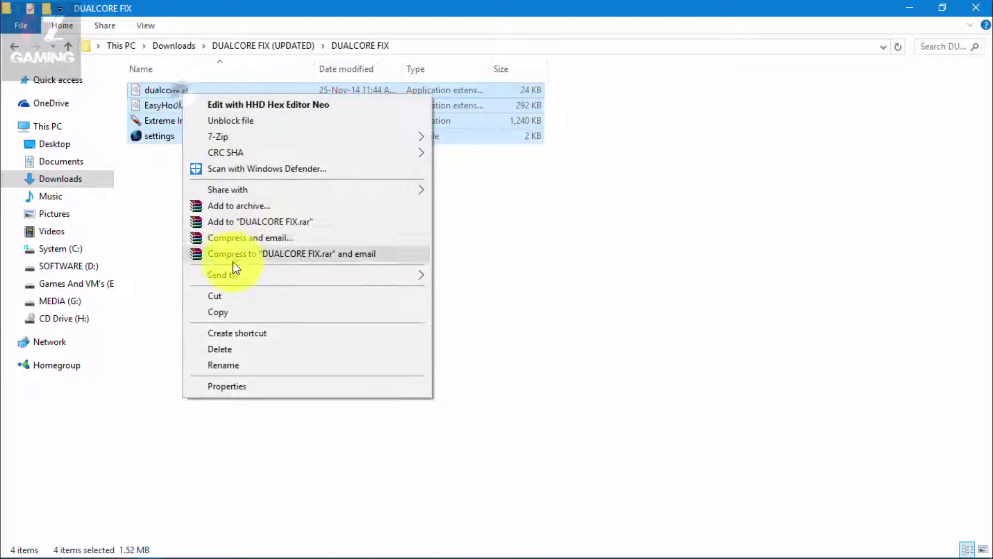
left_click(218, 311)
left_click(909, 8)
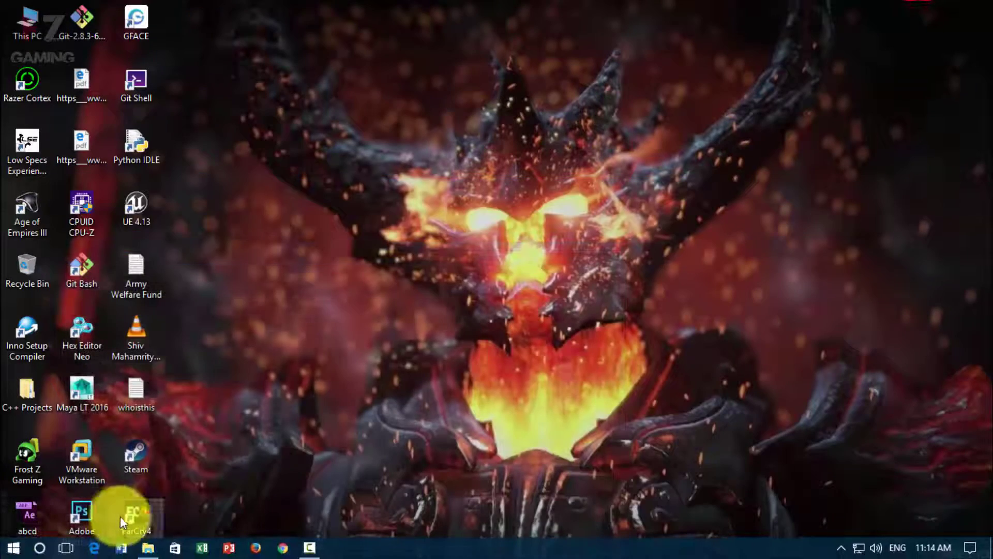
right_click(148, 515)
left_click(195, 116)
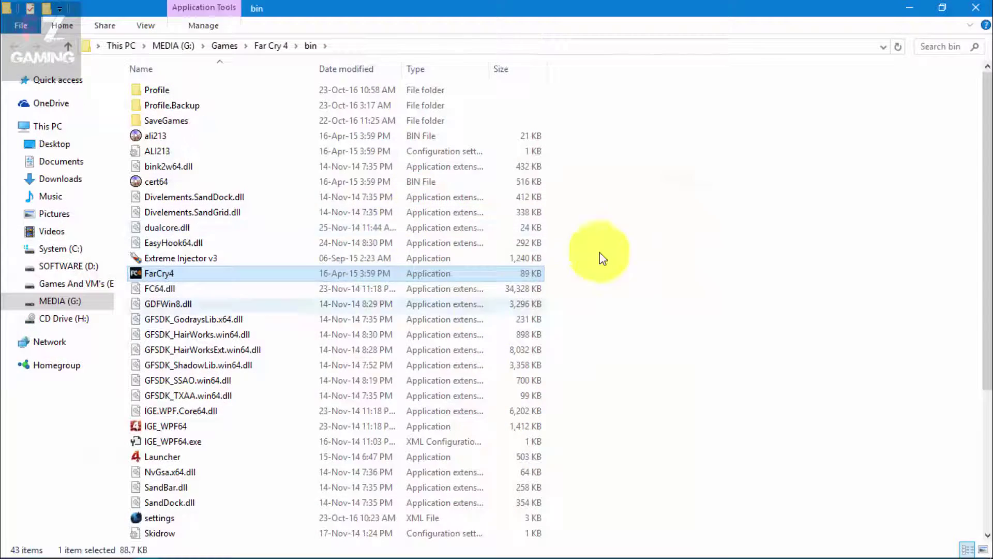
right_click(650, 185)
left_click(643, 148)
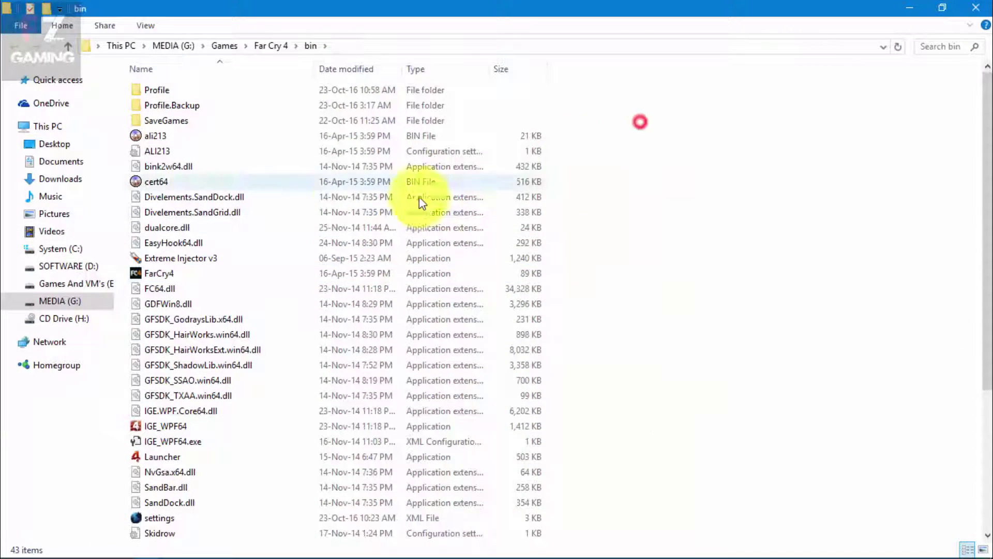
left_click(211, 257)
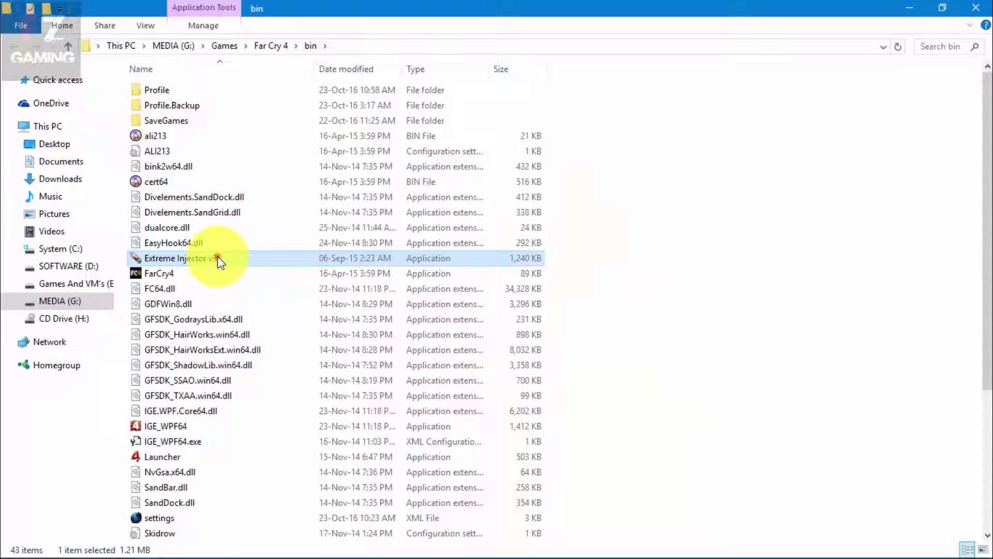
- Launch Extreme Injector v3 and replace the old dualcore.dll entry with the bin folder's dualcore.dll
double_click(218, 261)
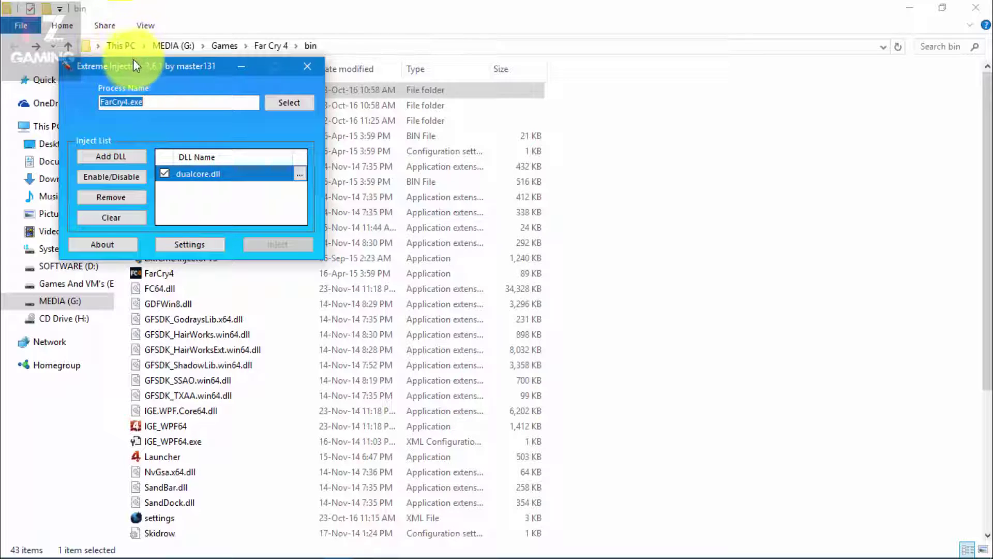
left_click_drag(162, 66, 511, 75)
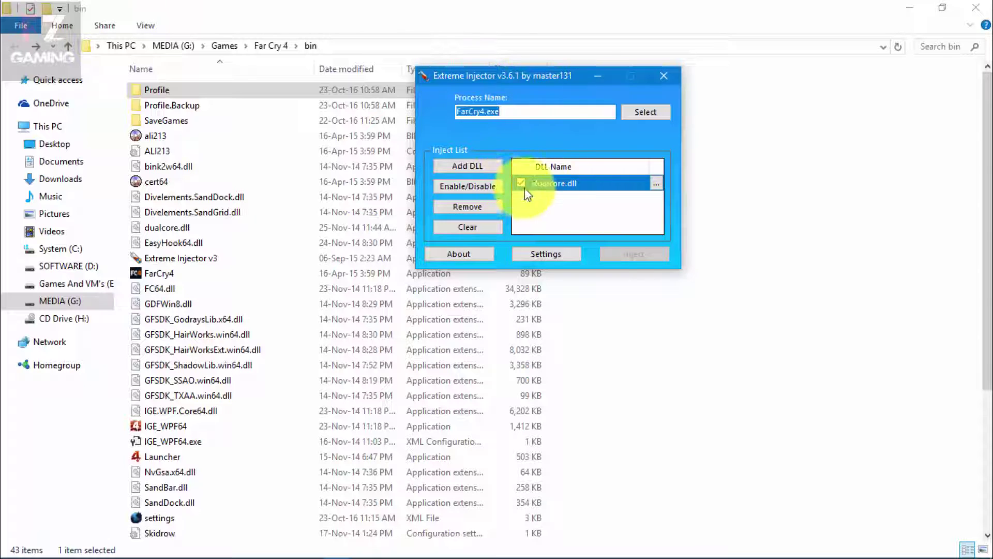
left_click(467, 206)
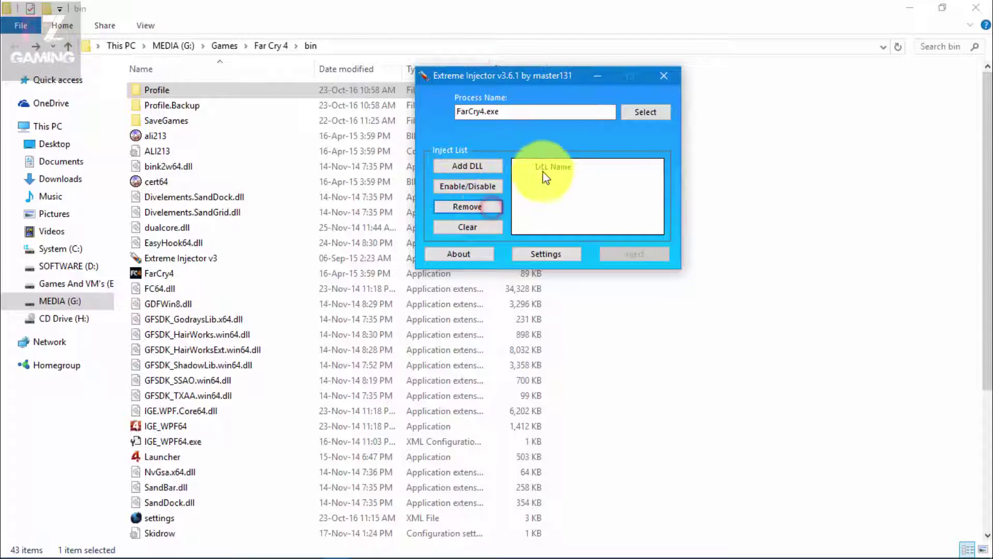
left_click(471, 169)
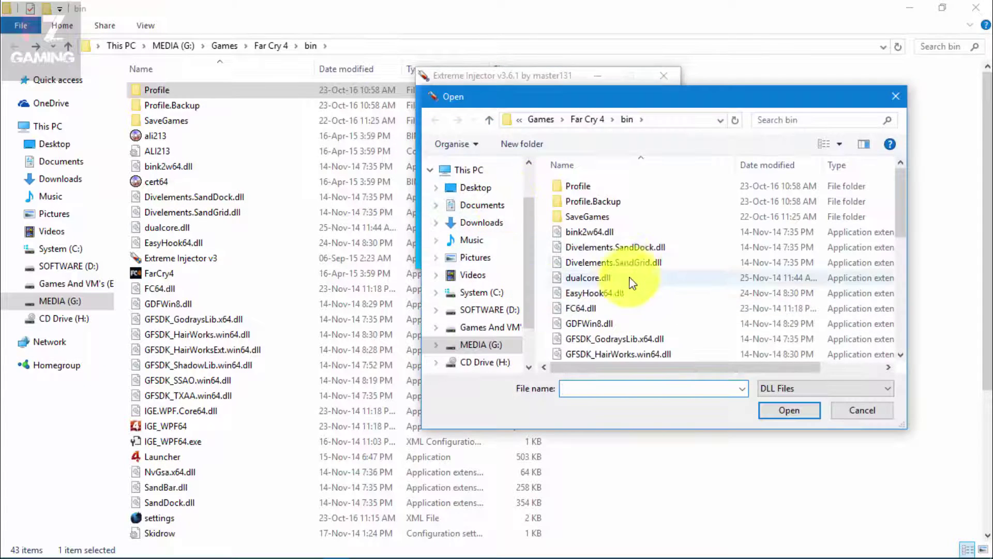
left_click(590, 277)
left_click(774, 412)
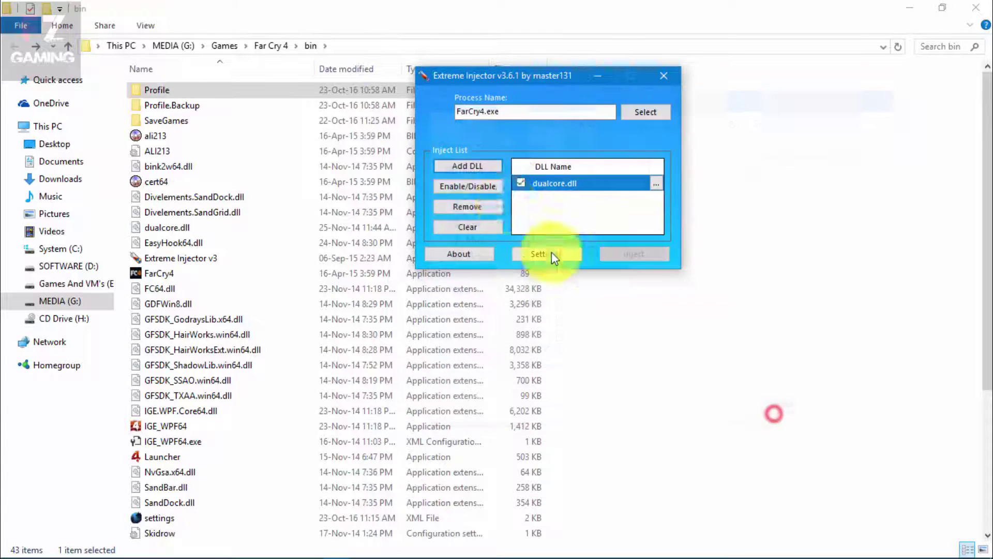
- Close Extreme Injector and minimize the bin folder window to show the desktop
left_click(598, 76)
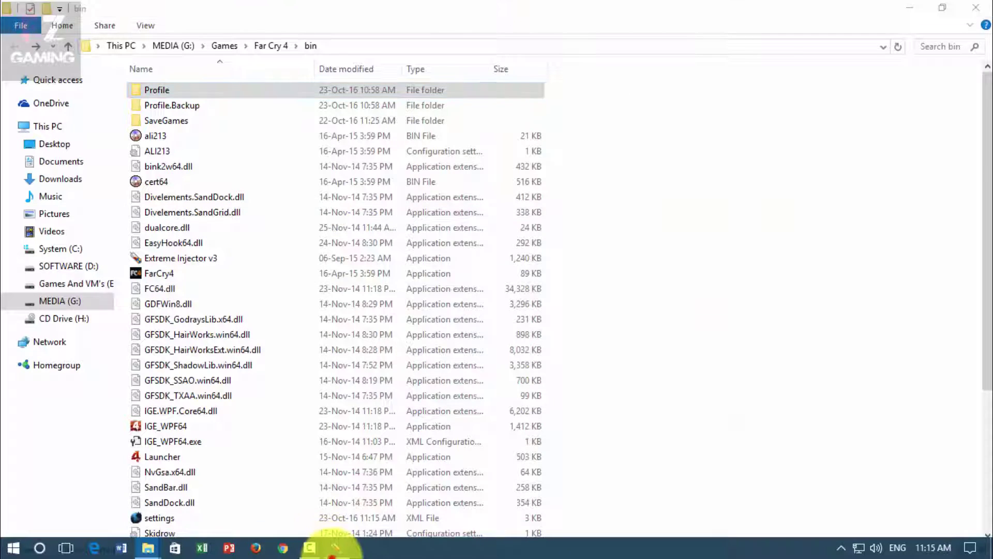
left_click(333, 548)
left_click(664, 75)
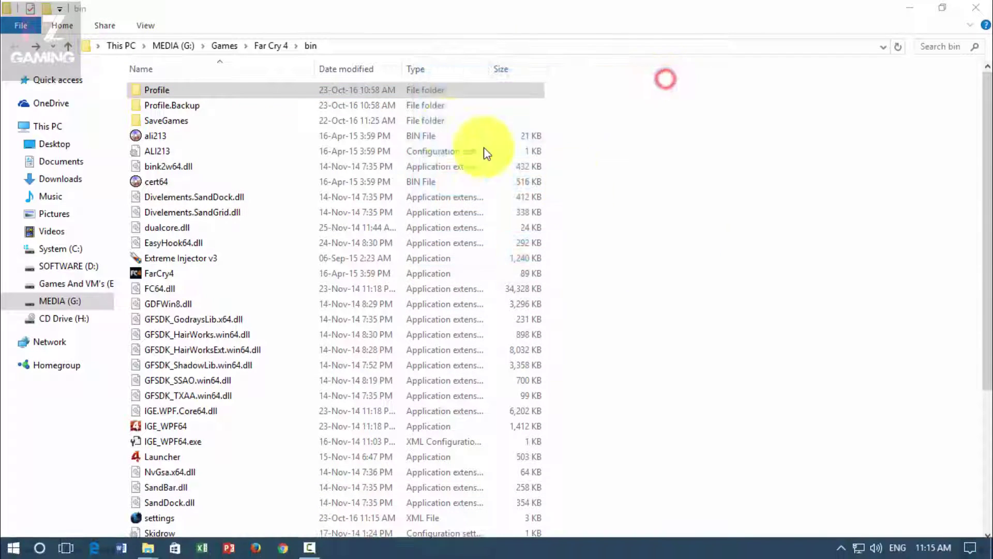
left_click(320, 548)
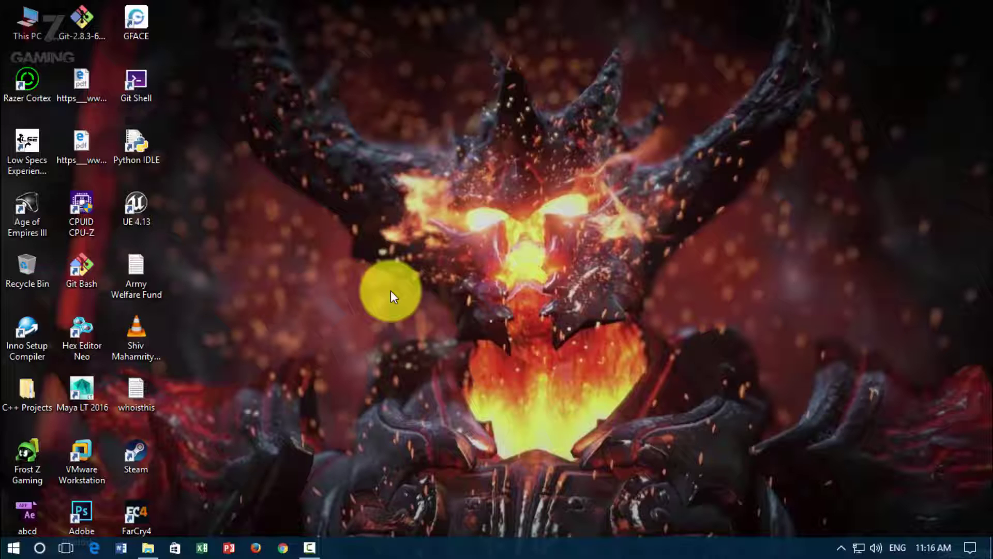
- Search Google for 'far cry 4 system requirements' and open the GeForce result
left_click(284, 548)
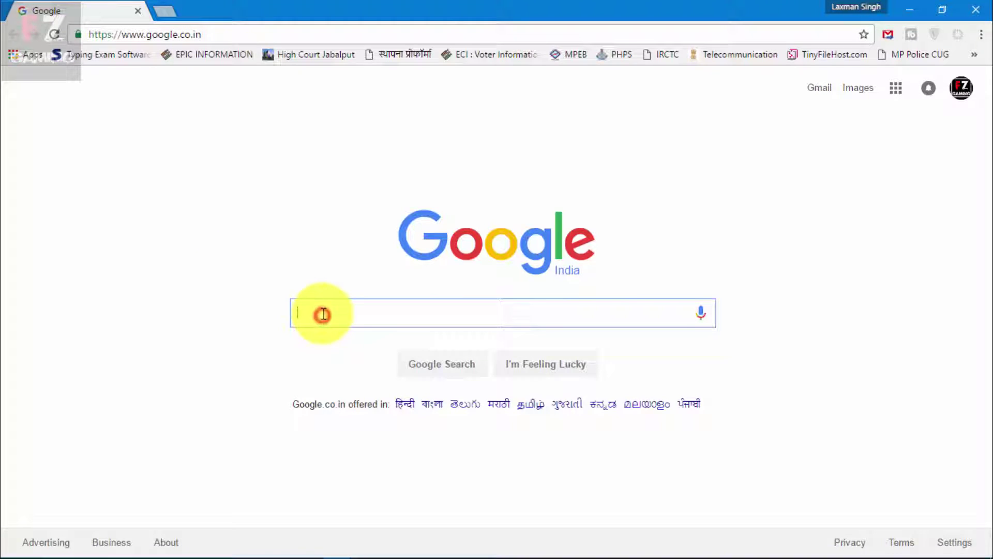
type("far ")
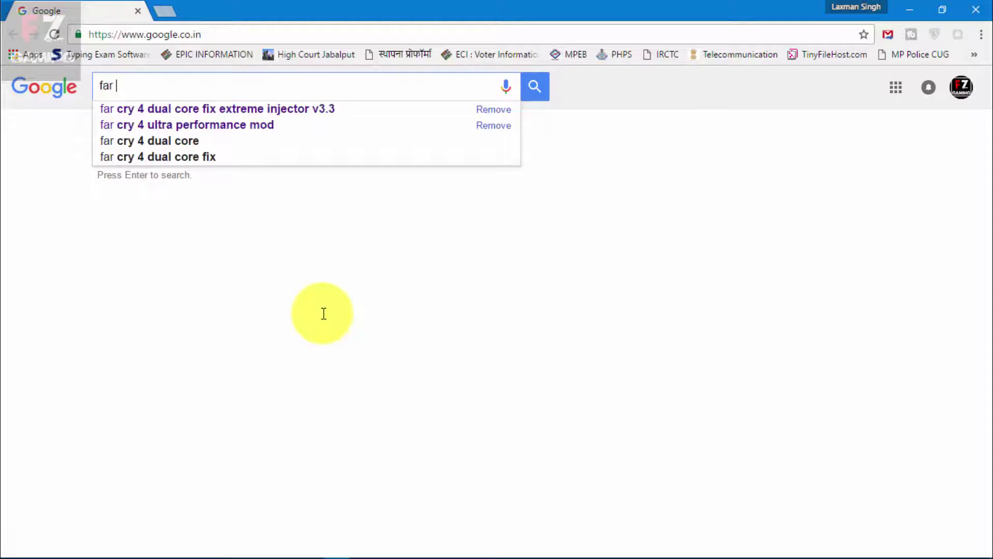
type("cry 4 system requirements")
key("Return")
left_click(231, 412)
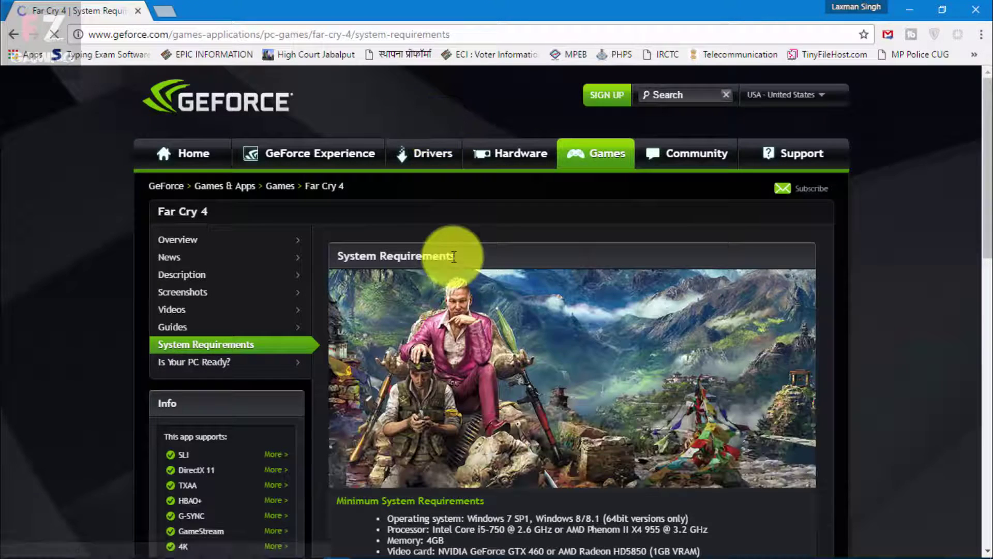
scroll(497, 284, "down", 5)
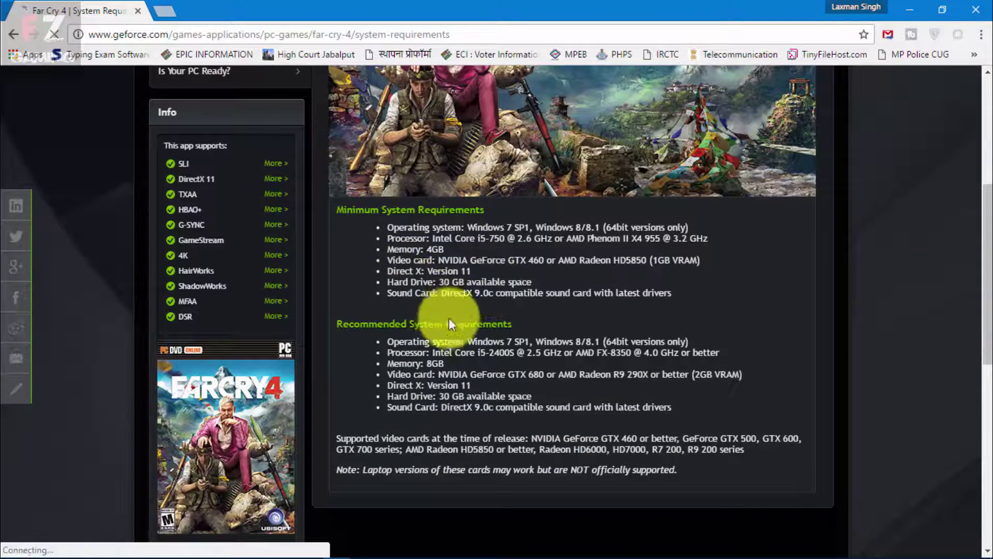
- Highlight the Minimum and Recommended requirement lists on the GeForce Far Cry 4 page
left_click_drag(383, 226, 599, 295)
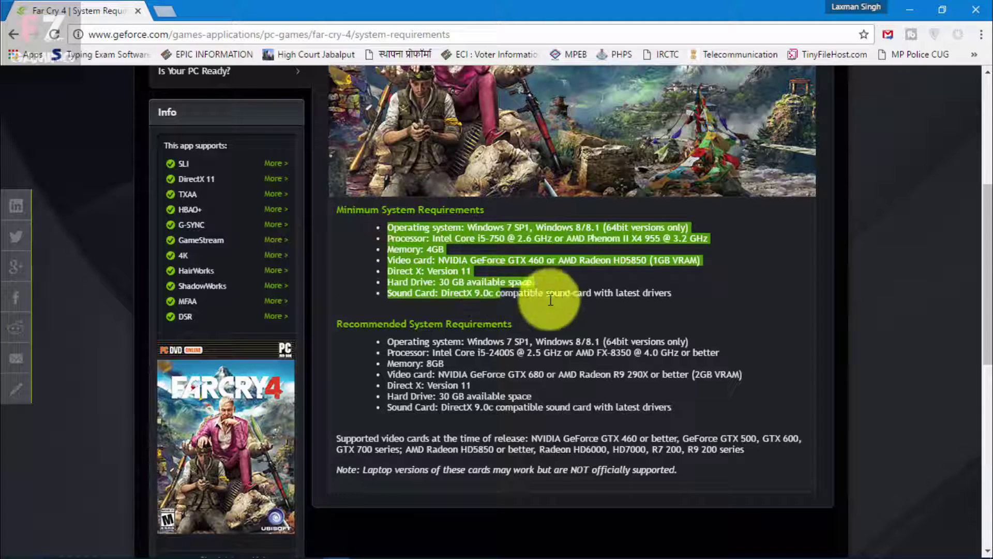
left_click(599, 296)
scroll(467, 334, "down", 1)
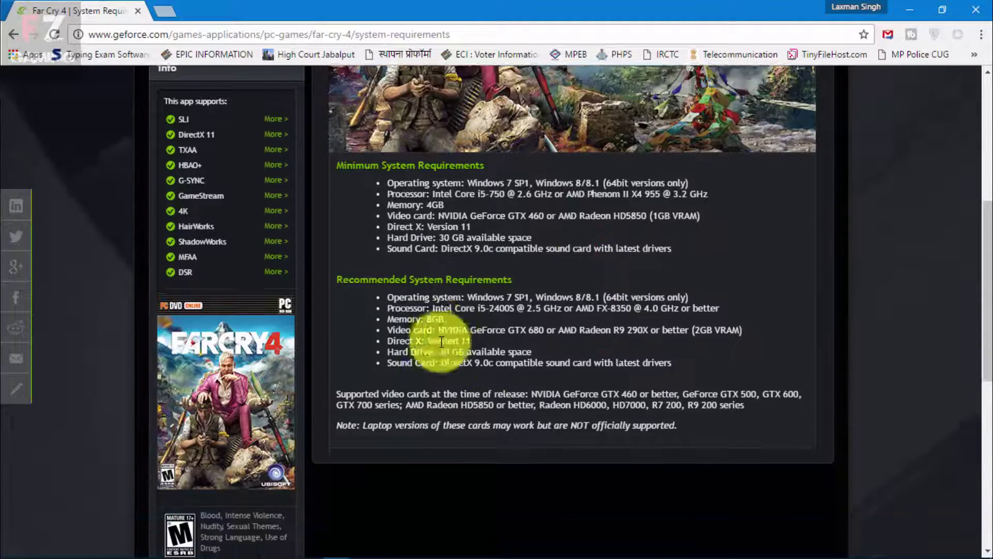
left_click_drag(385, 266, 574, 341)
left_click(574, 341)
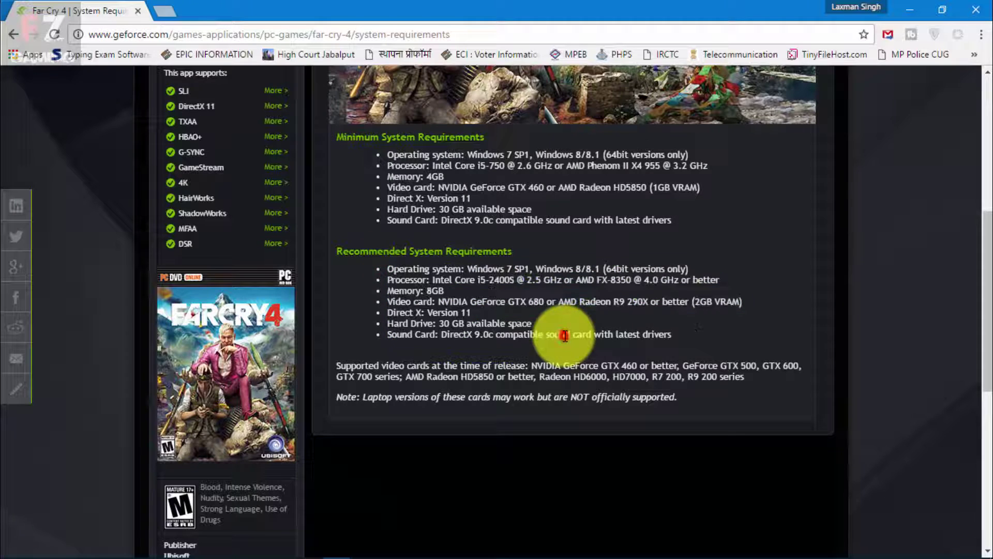
left_click_drag(386, 268, 530, 324)
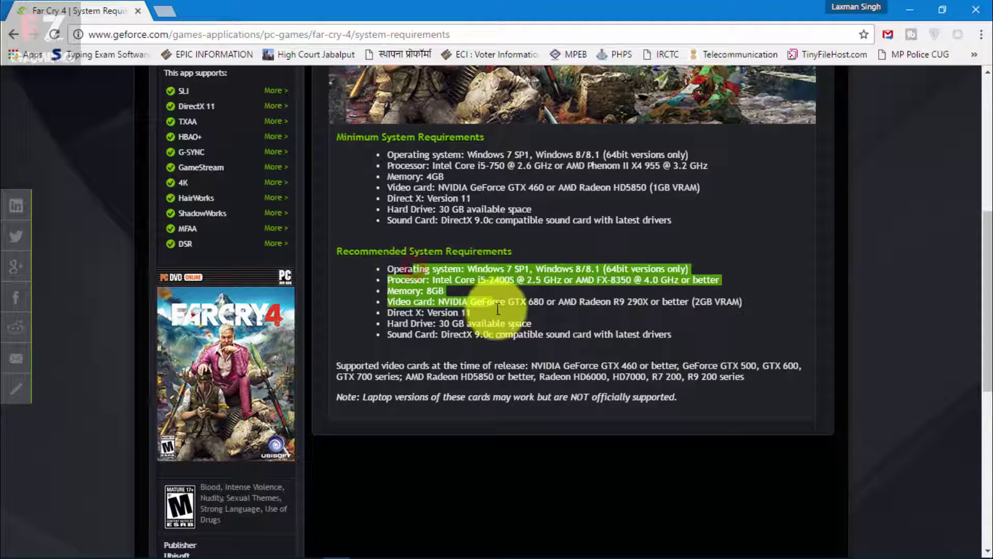
left_click(529, 324)
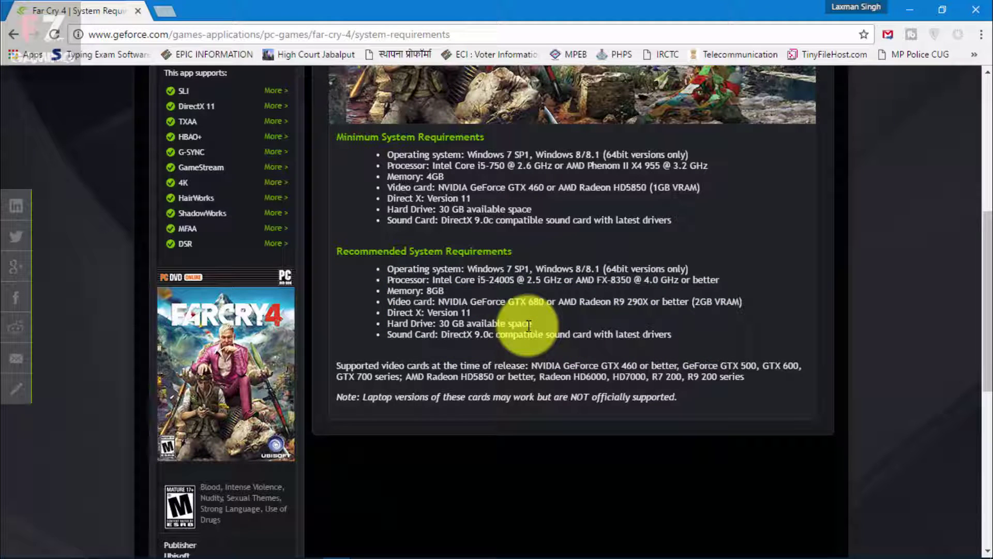